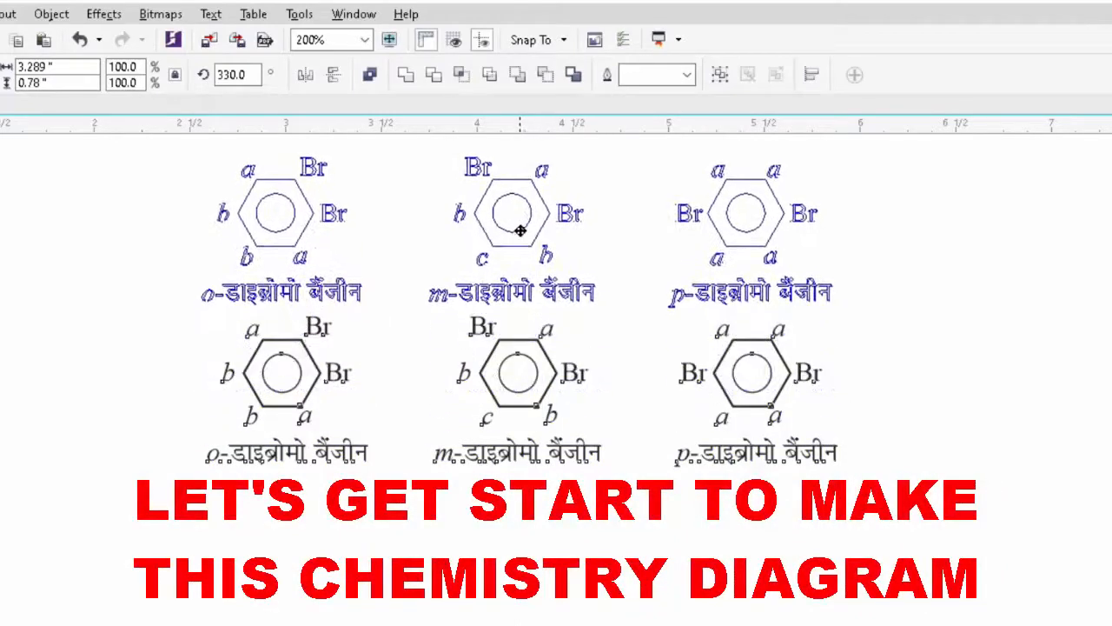
Draw a six-sided polygon about 0.73 inch across its corners in the blank area below the o-isomer diagram
click(509, 505)
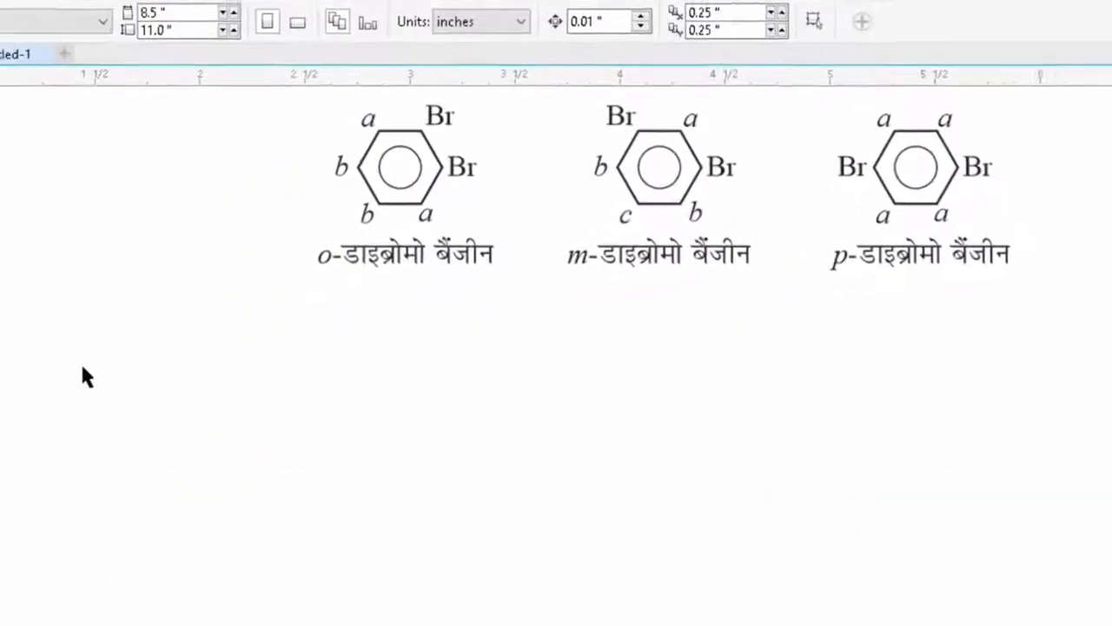
click(30, 314)
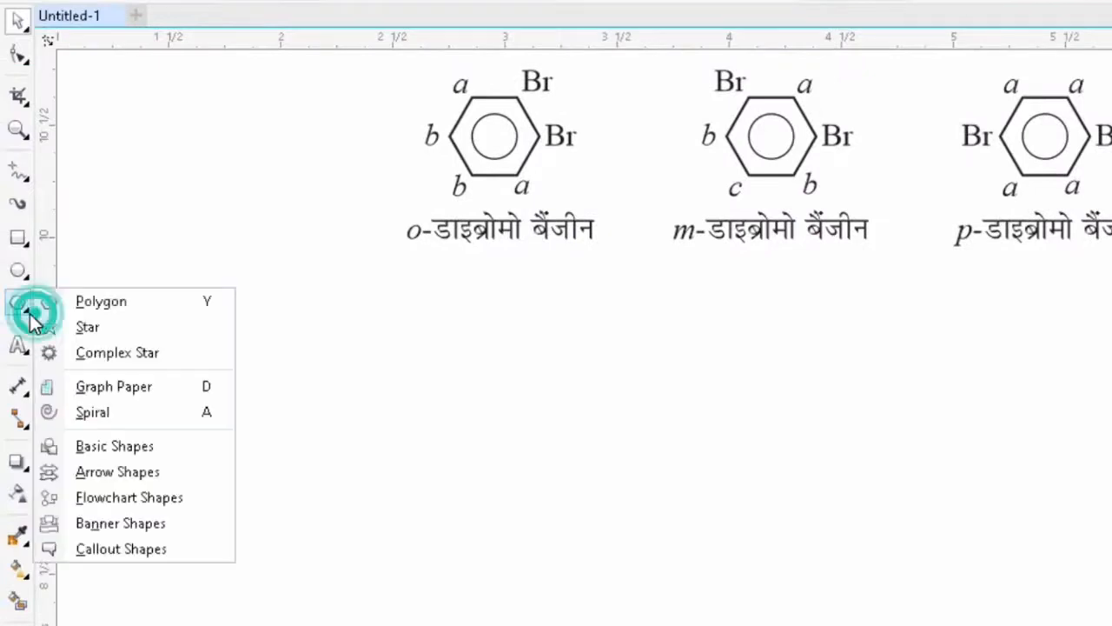
click(155, 303)
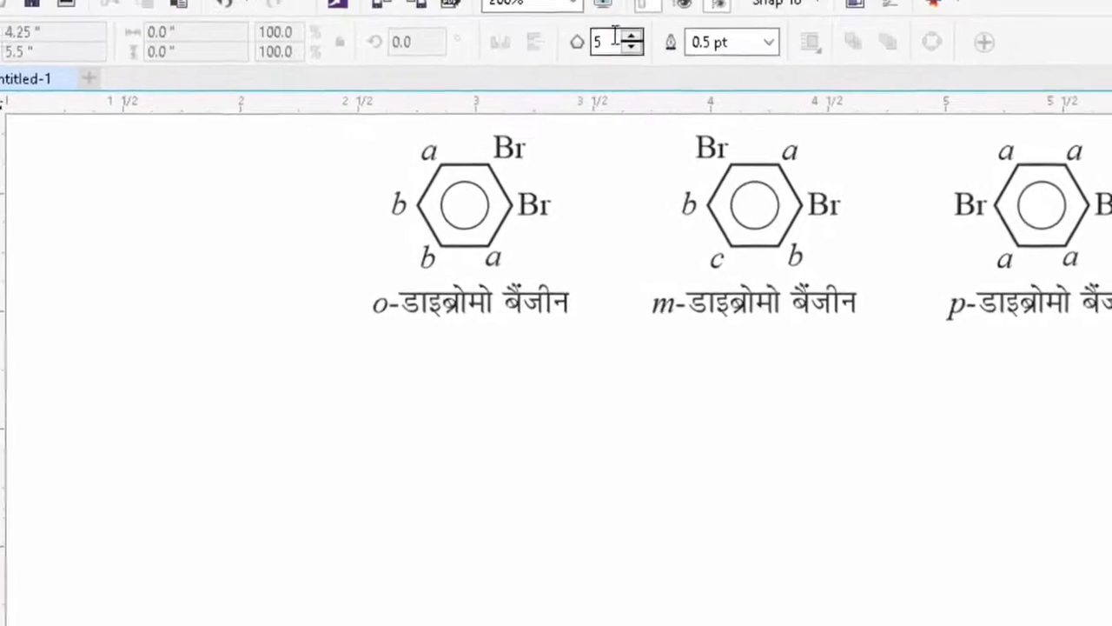
double_click(599, 41)
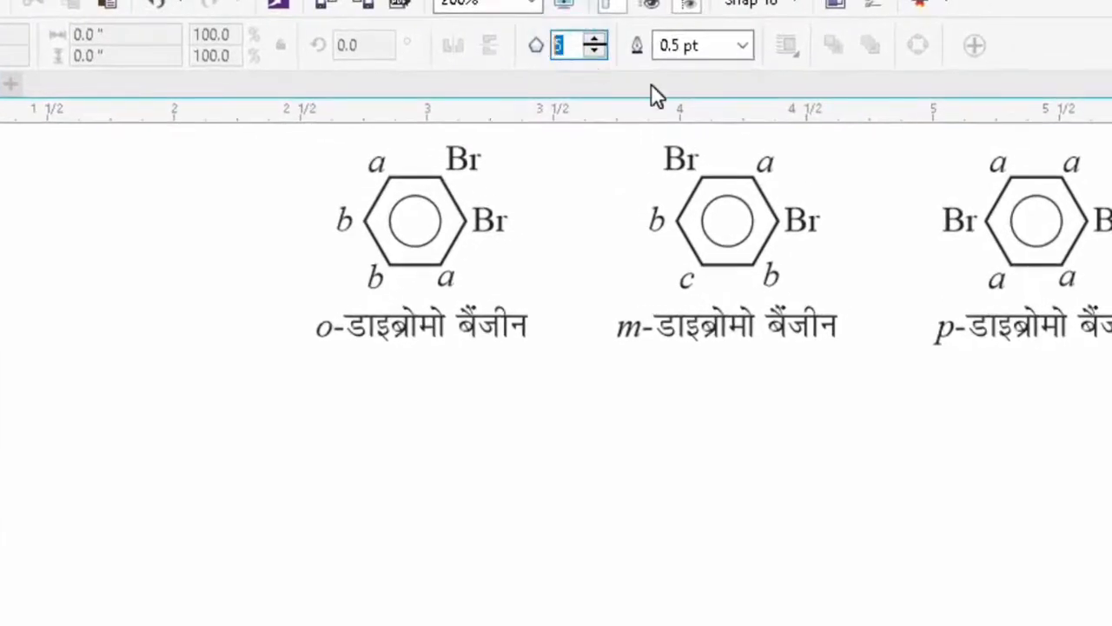
text(6)
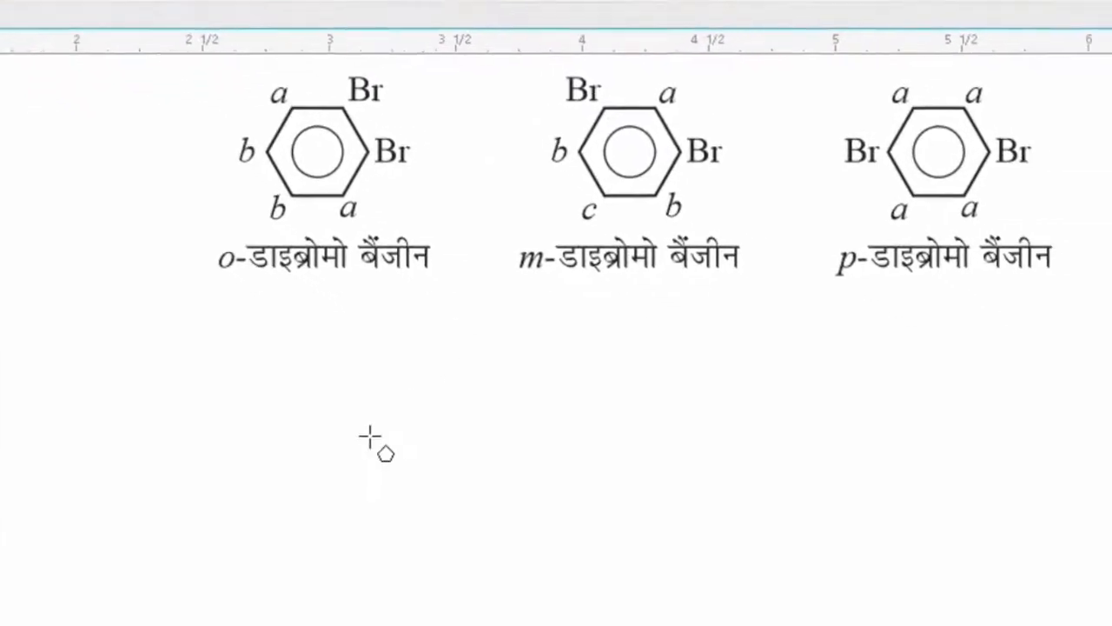
drag(264, 409, 356, 508)
Rotate the hexagon to 330° and set its width to 0.4 inch with the proportions locked
click(270, 406)
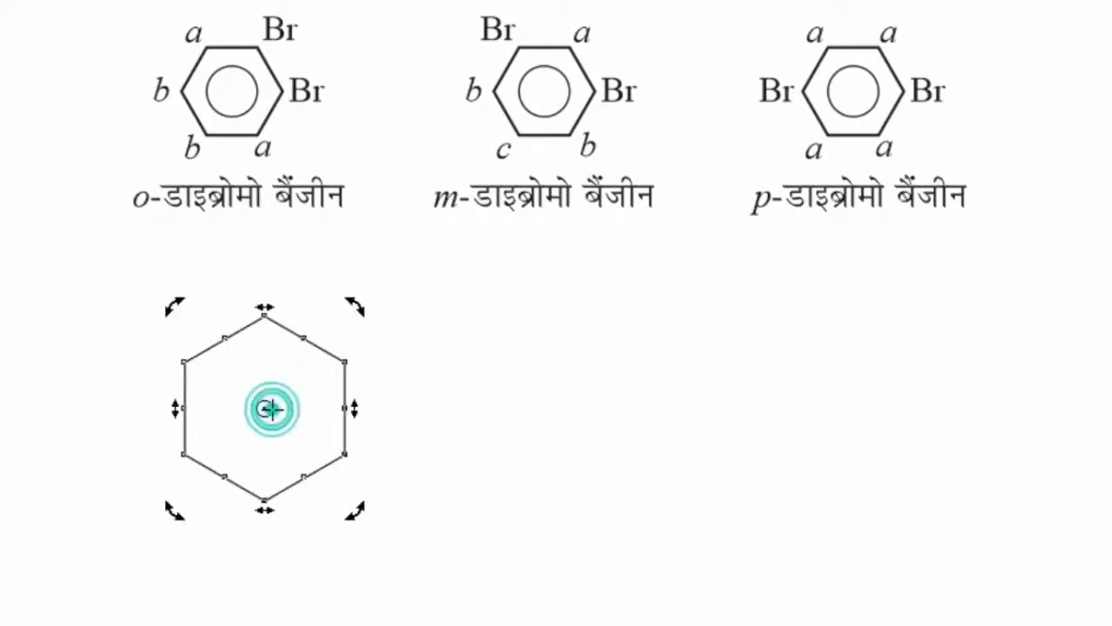
drag(363, 306, 403, 359)
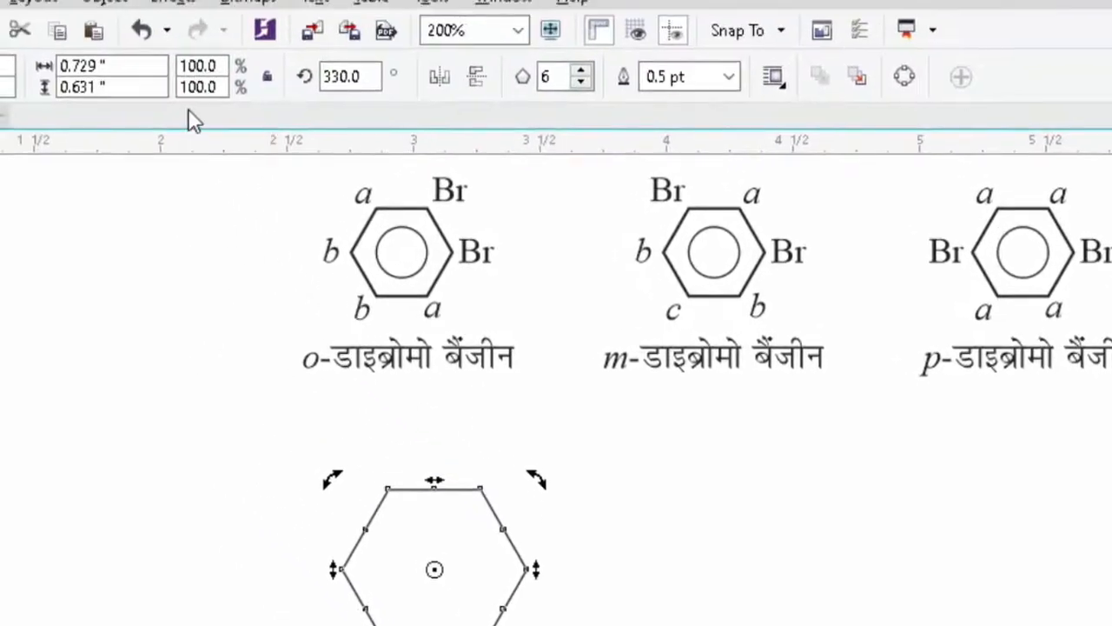
click(265, 80)
drag(130, 66, 61, 68)
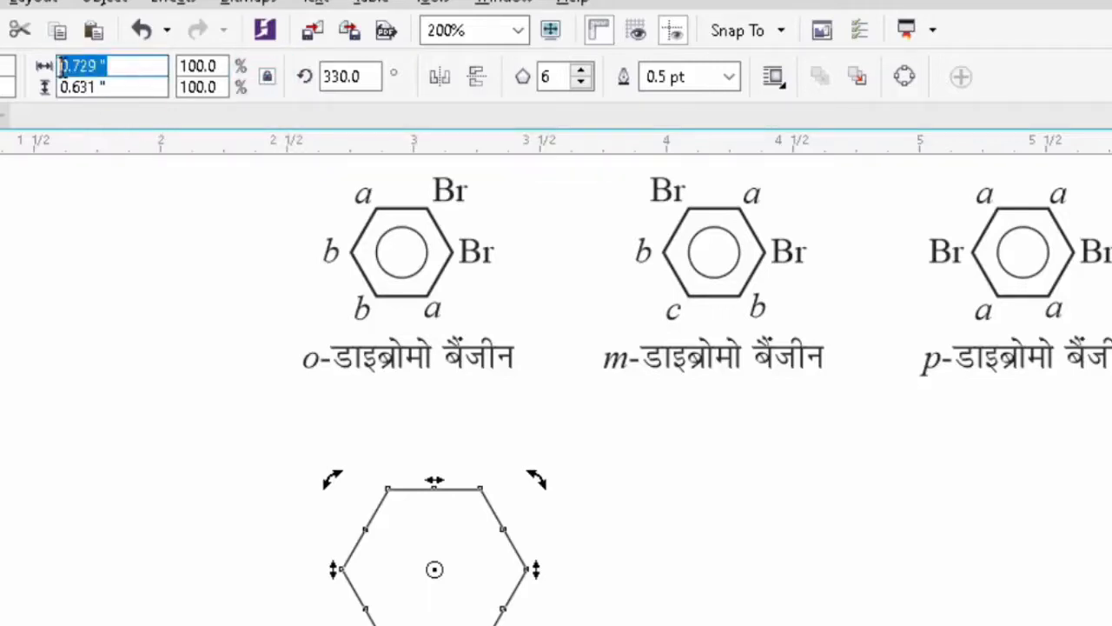
text(0.4)
key(Return)
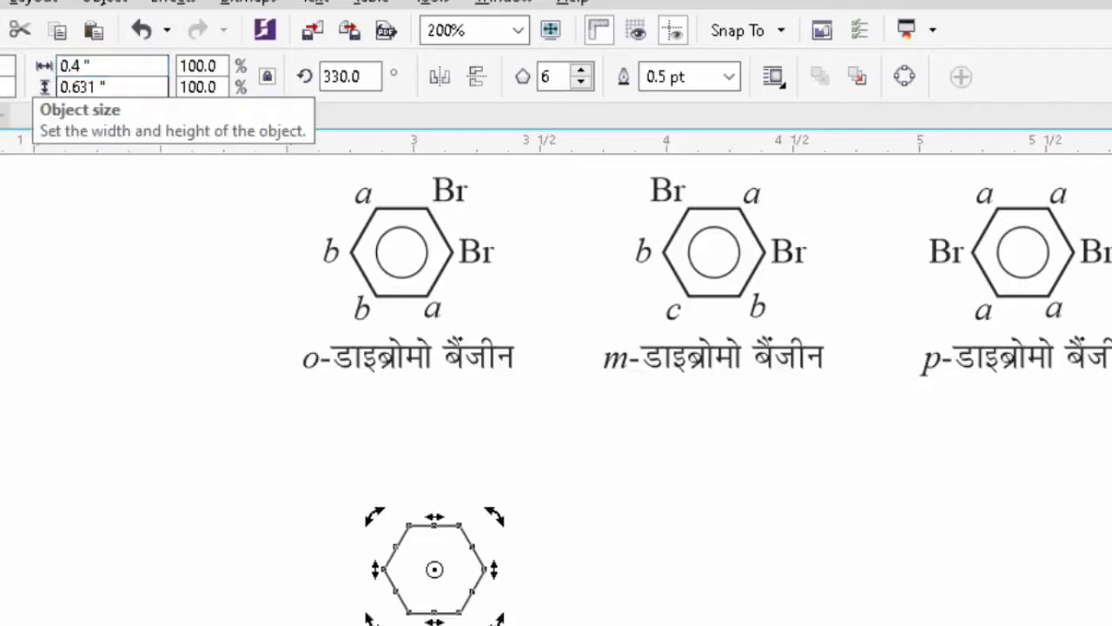
Move the resized hexagon slightly down and to the left, and deselect it
click(483, 456)
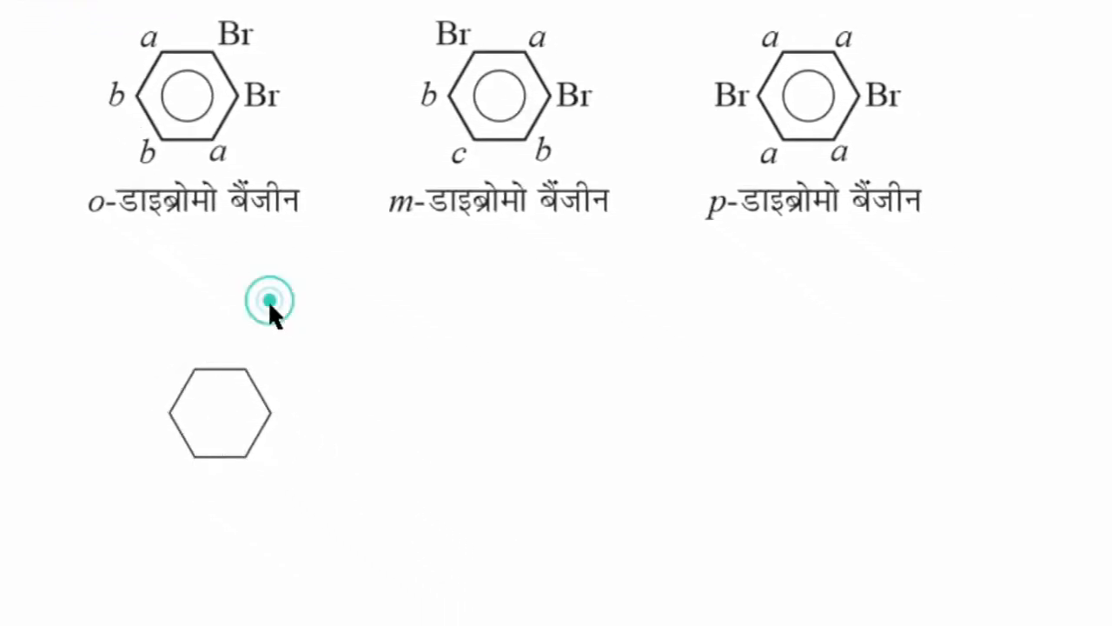
click(258, 393)
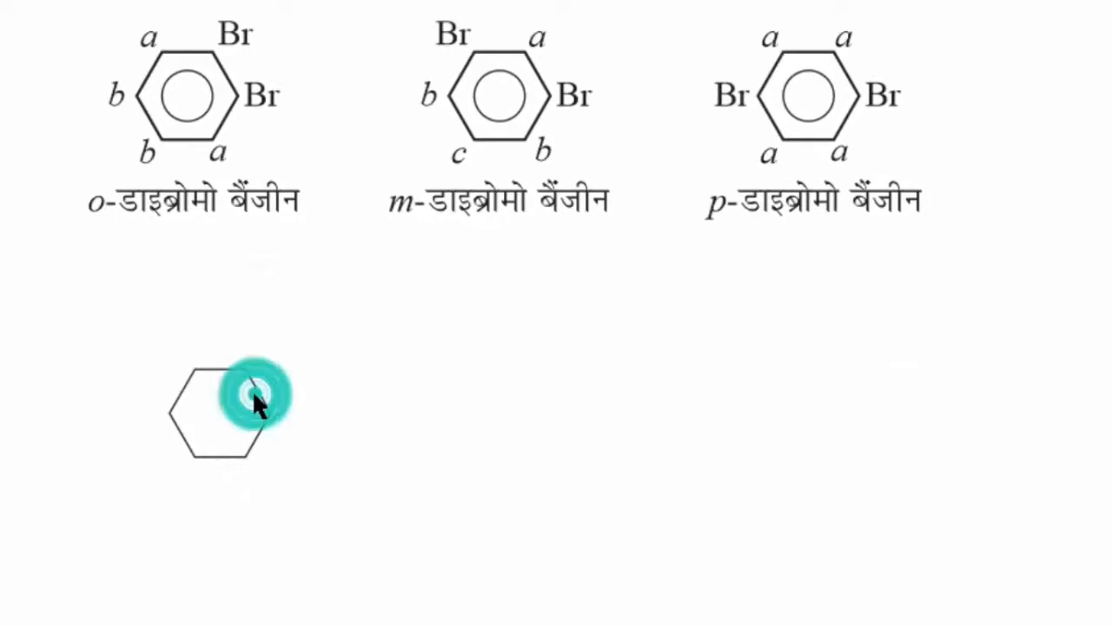
drag(218, 411, 185, 430)
click(282, 452)
Draw a circle beside the hexagon and set its diameter to 0.2 inch
key(F6)
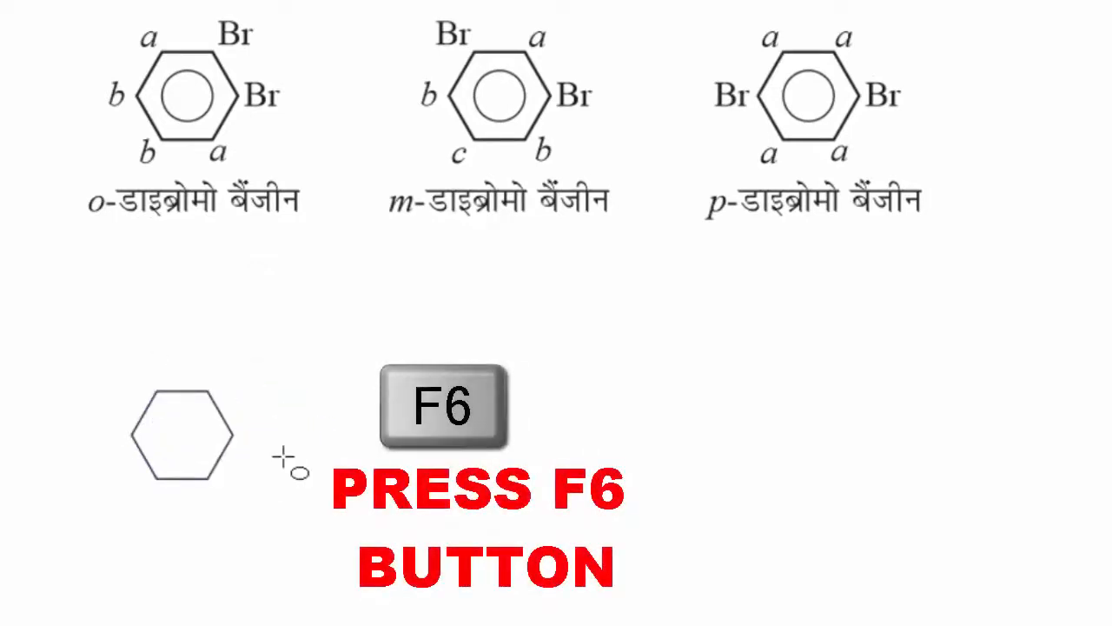
drag(321, 456, 403, 551)
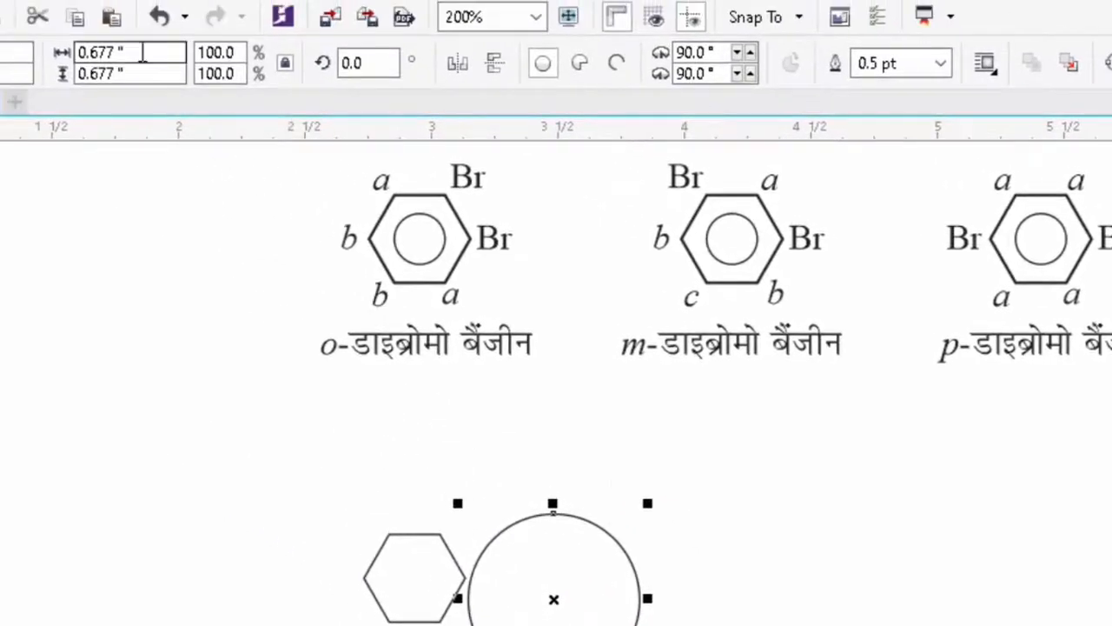
click(139, 53)
text(0.2)
key(Return)
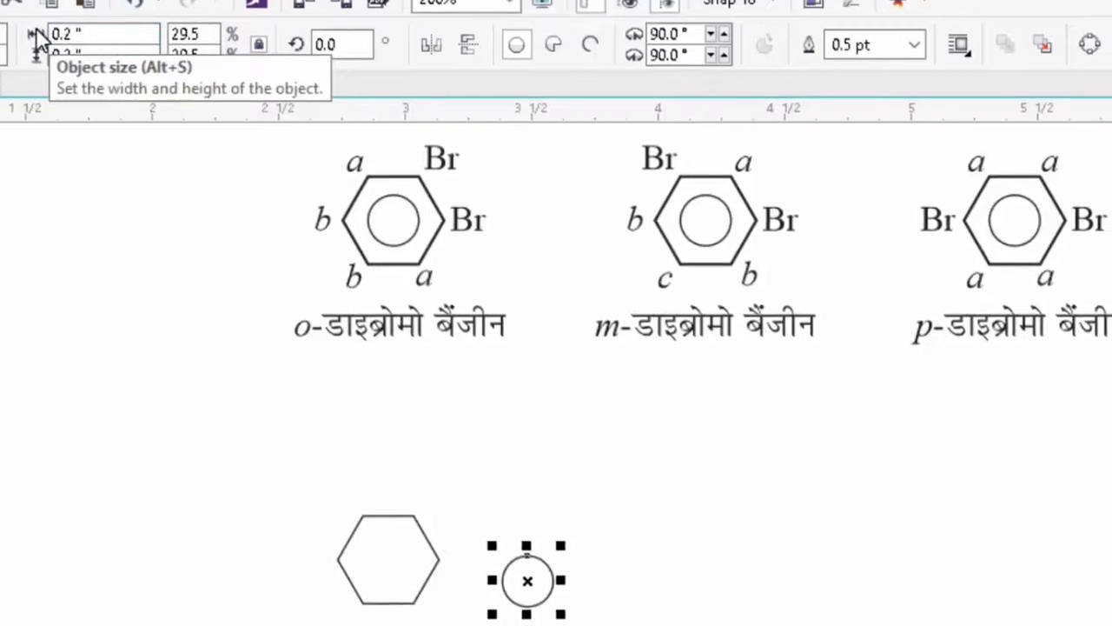
Center the circle inside the hexagon by aligning both objects' centers horizontally and vertically
shift+click(263, 428)
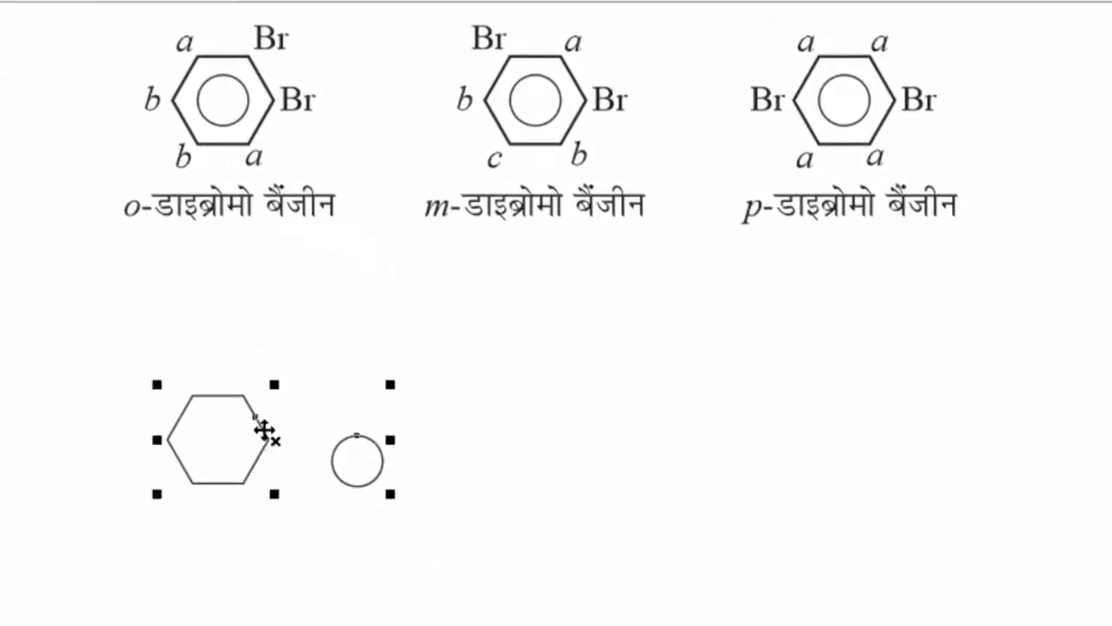
key(c)
key(e)
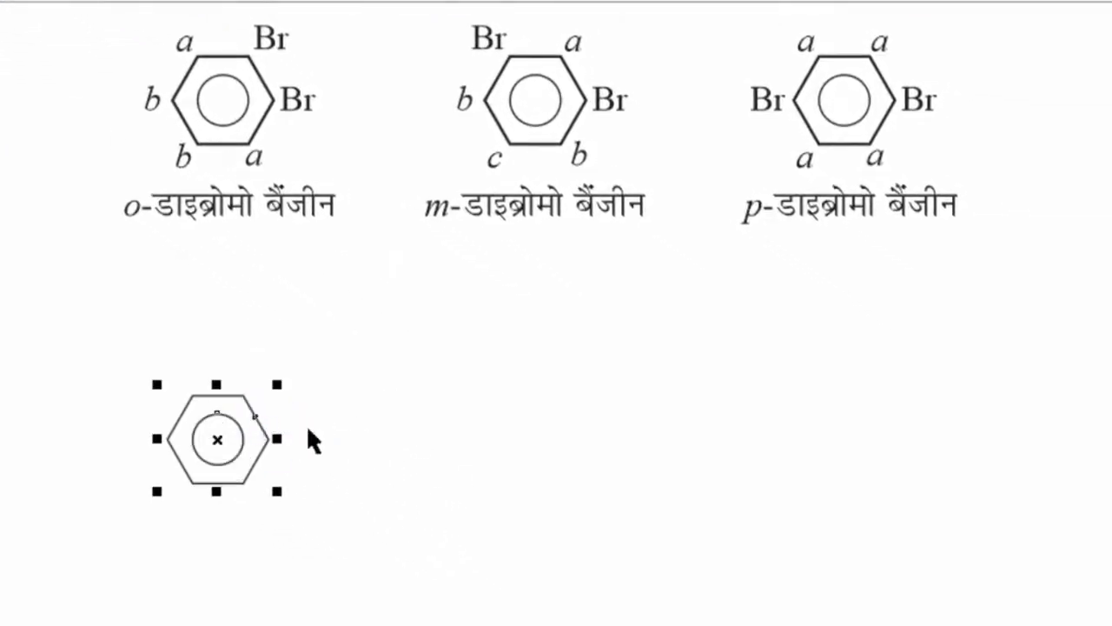
click(341, 431)
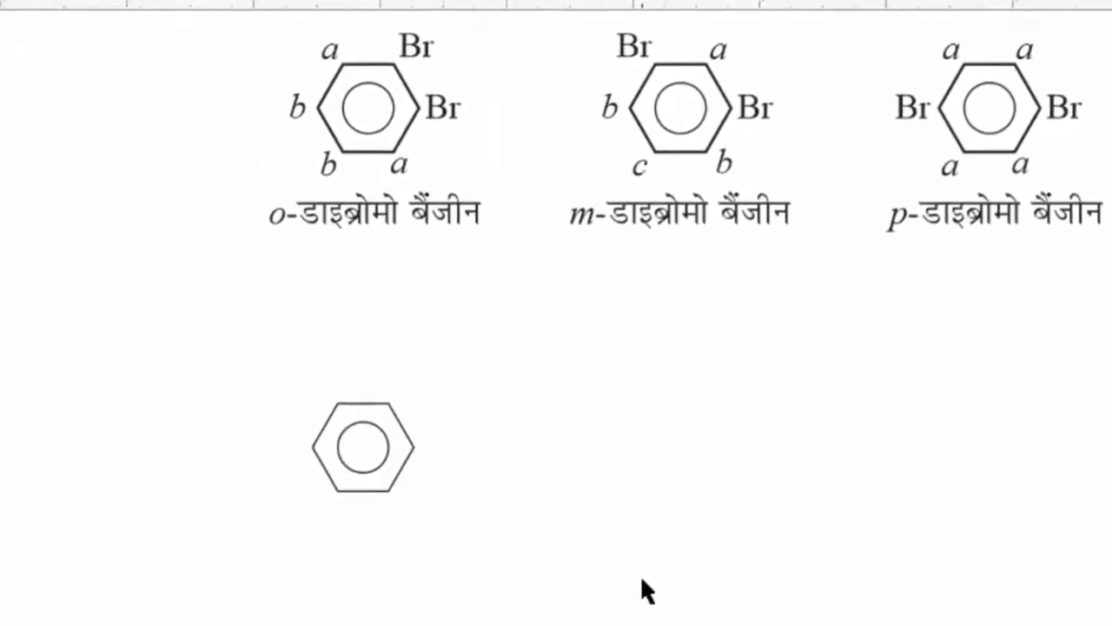
Add the artistic text "d" to the right of the benzene ring and format it as Times New Roman, 10 pt
click(20, 354)
click(500, 477)
text(d)
key(ctrl+a)
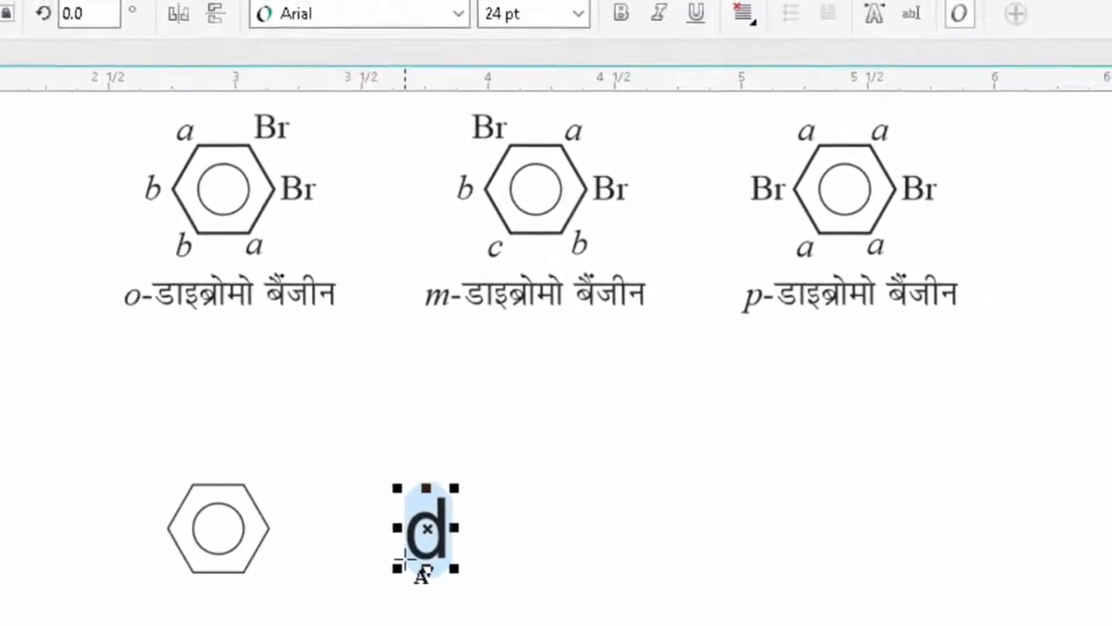
click(449, 51)
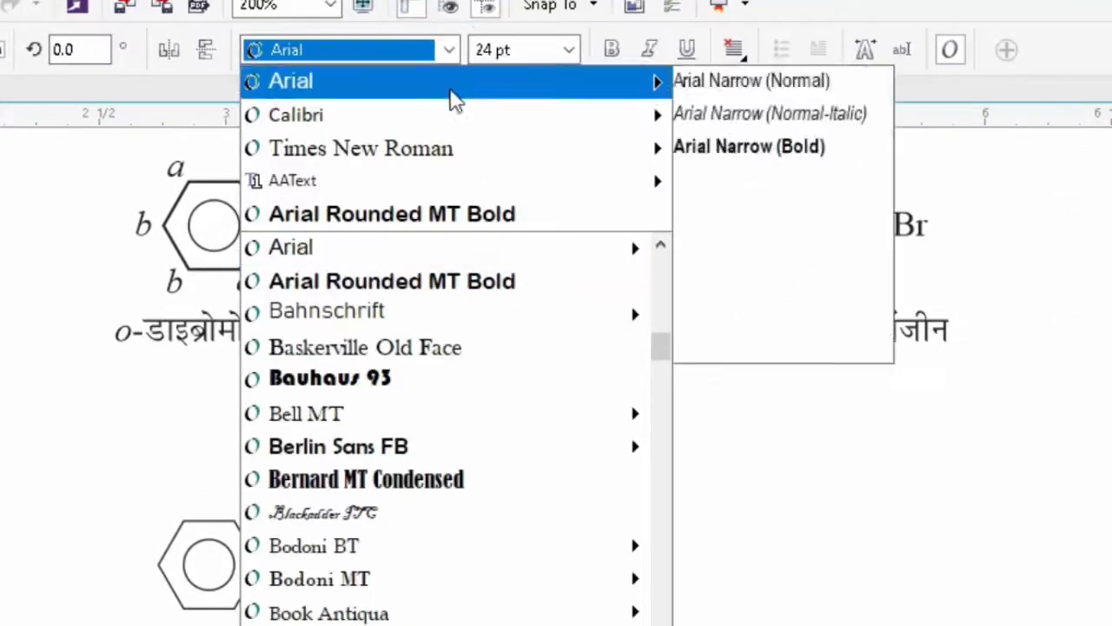
click(452, 146)
click(566, 51)
text(10)
key(Return)
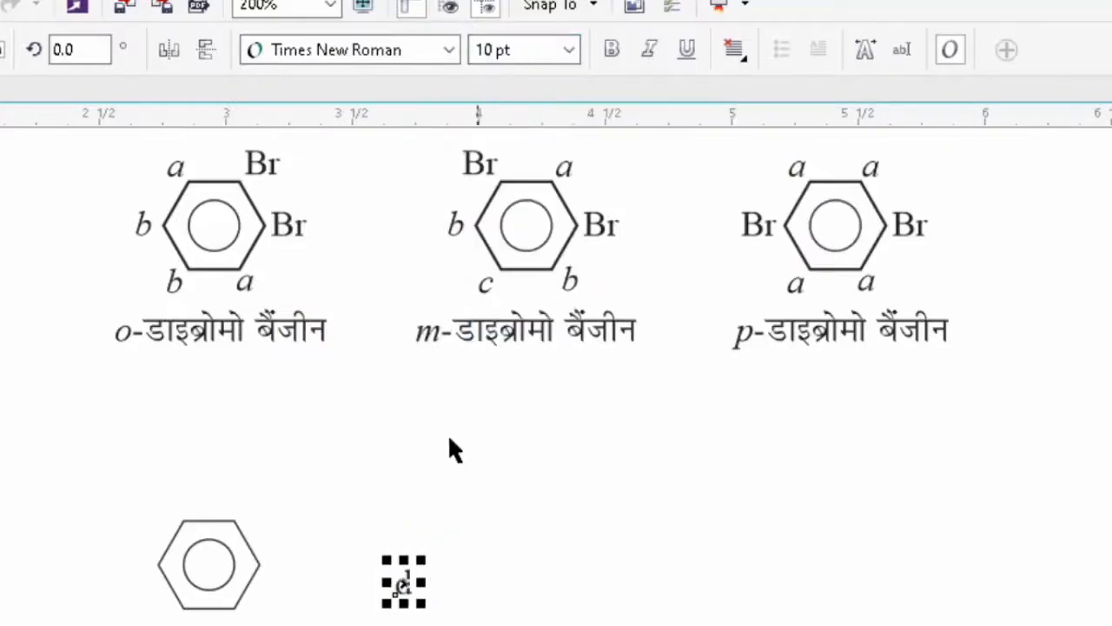
Replace the letter with the text "a Br b" and a second line "o-d"
double_click(407, 455)
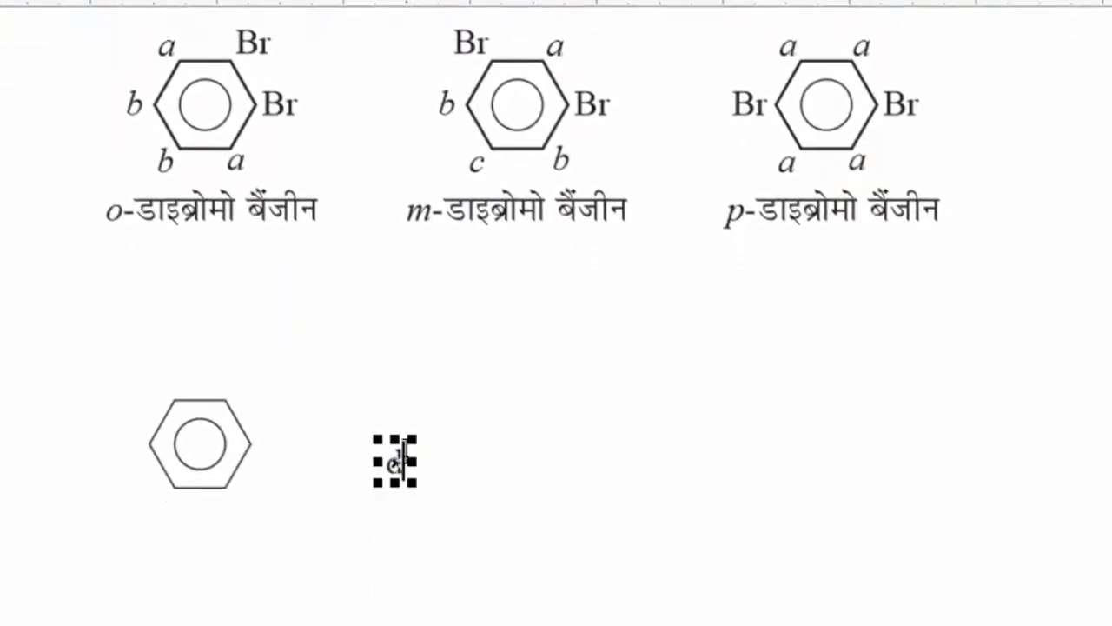
key(BackSpace)
text(aB)
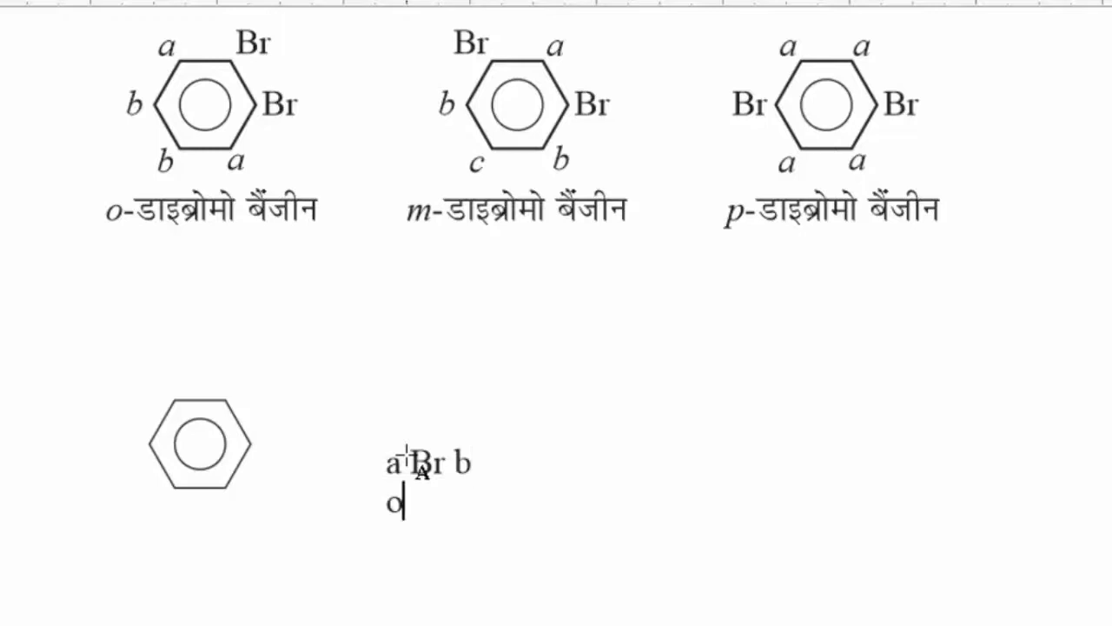
text(-d)
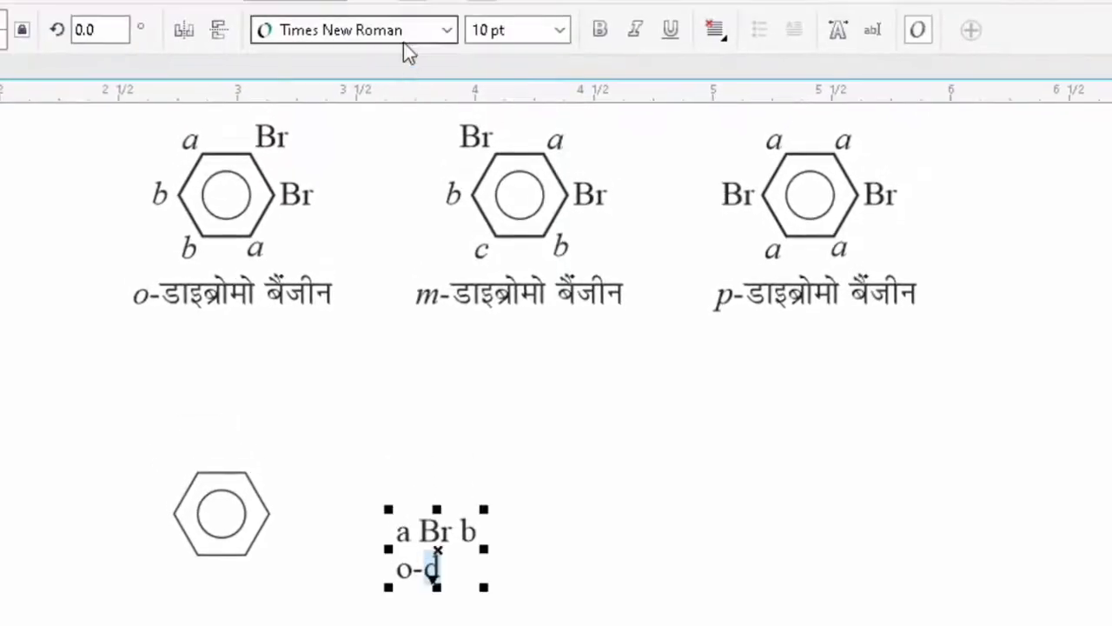
Change the "d" after "o-" to the AAText font at 12 pt
click(404, 39)
text(AAT)
key(Return)
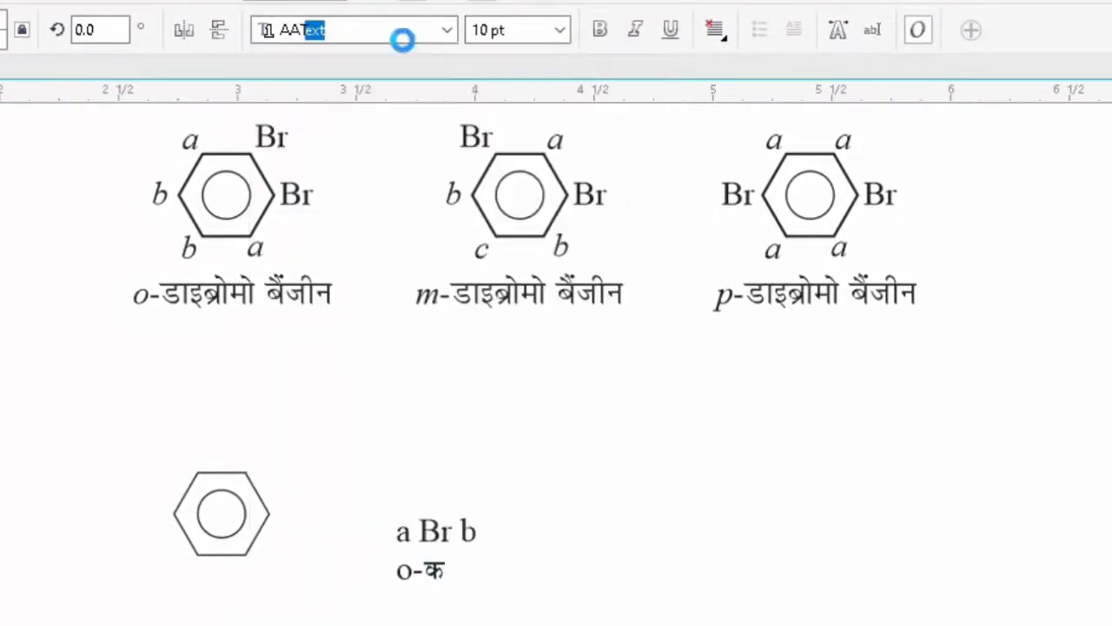
click(532, 33)
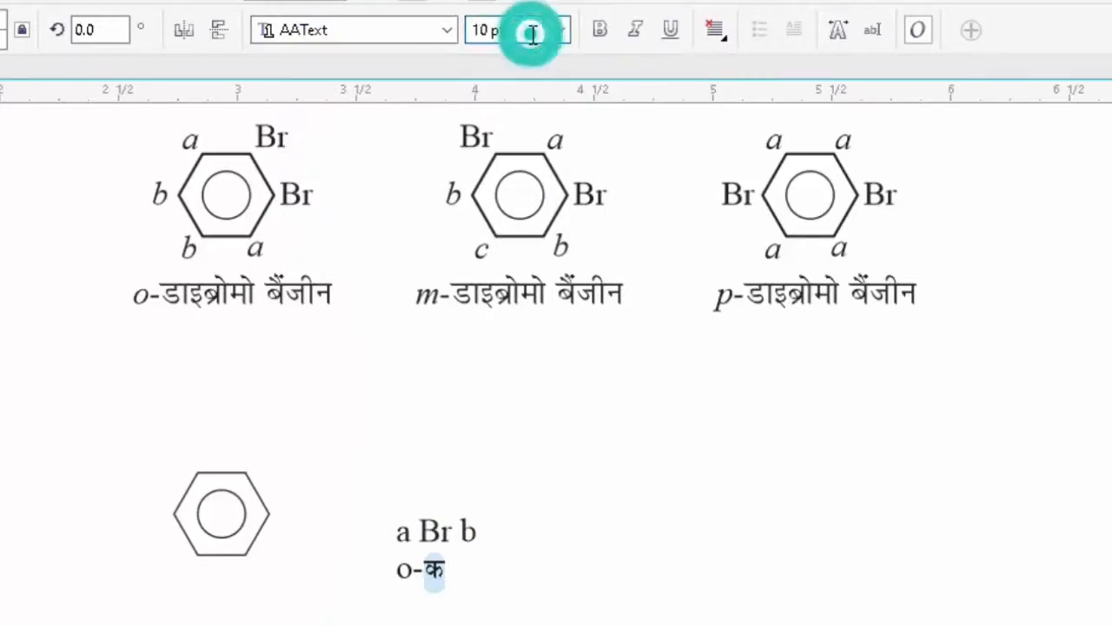
text(12)
key(Return)
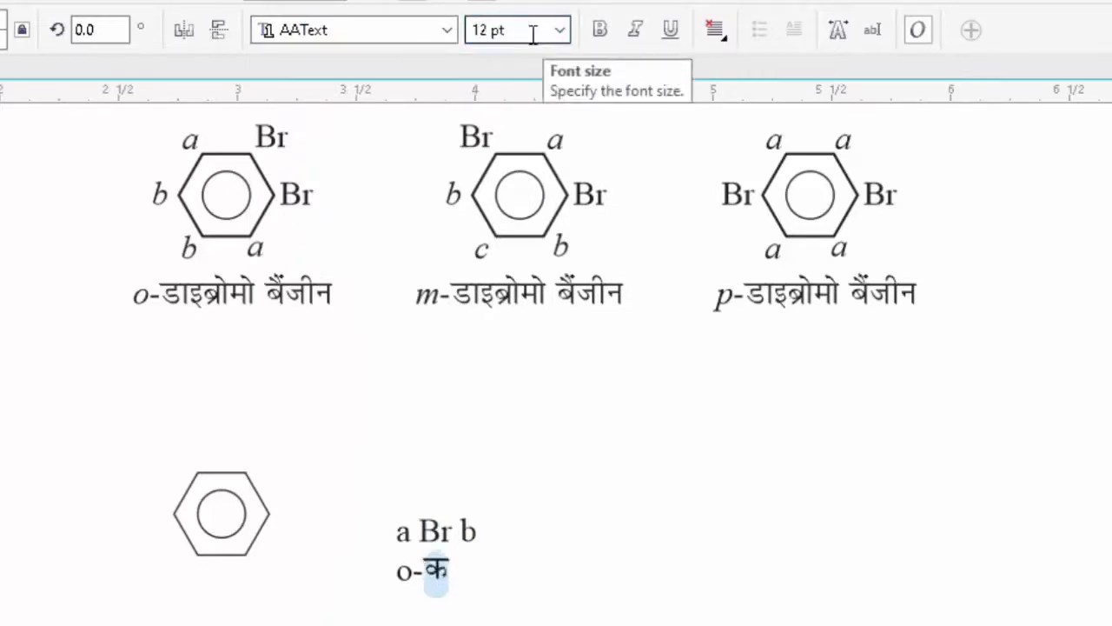
Italicize the letters o, a and b, and break the text apart into separate objects
key(Home)
key(shift+Right)
key(Up)
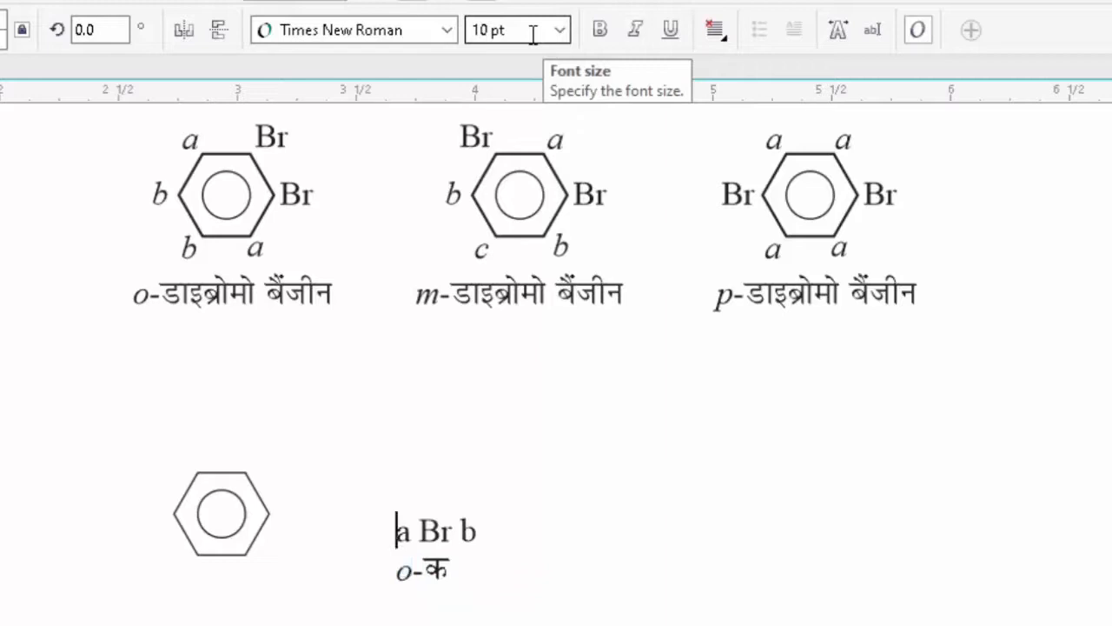
key(ctrl+i)
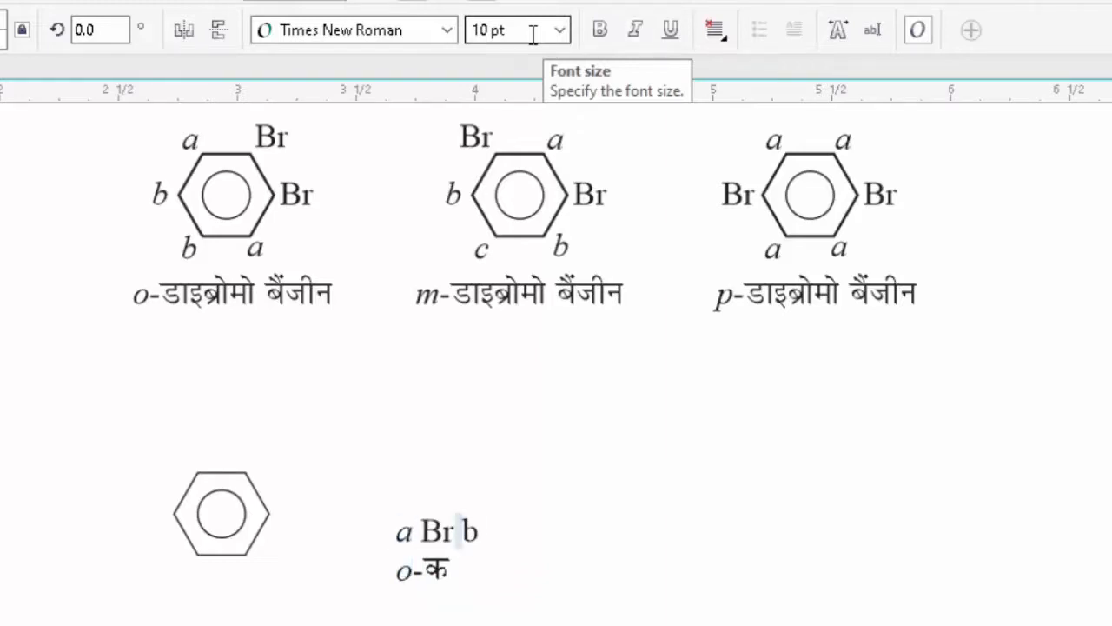
key(ctrl+k)
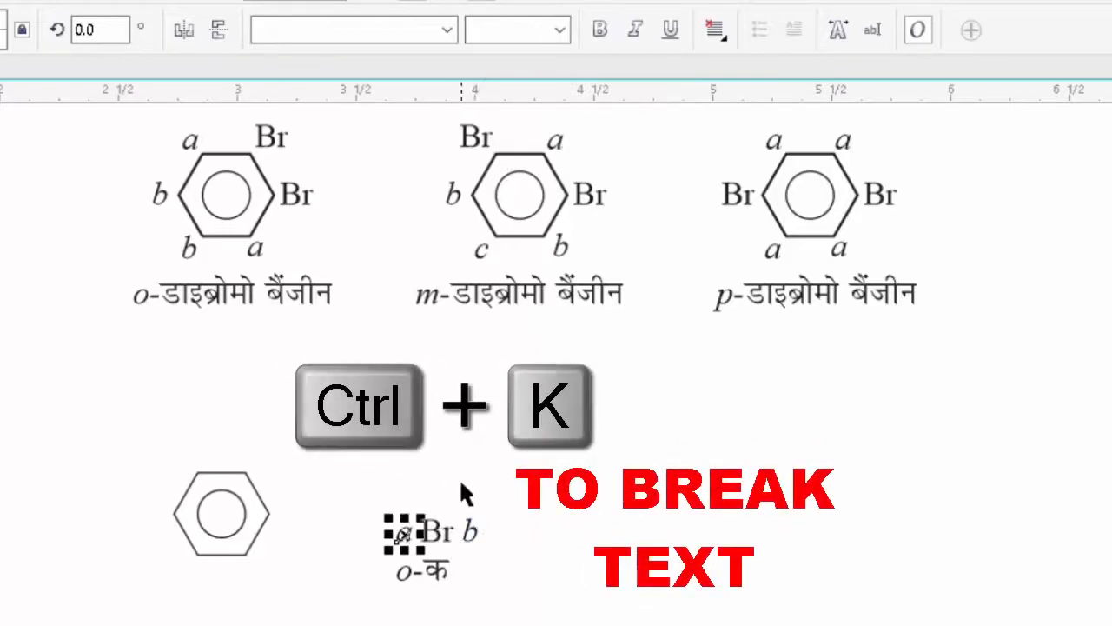
Replace the Hindi character after "o-" with "डाइब्रोमो बैंजीन" to complete the compound name
click(440, 571)
key(shift+Left)
text(ड)
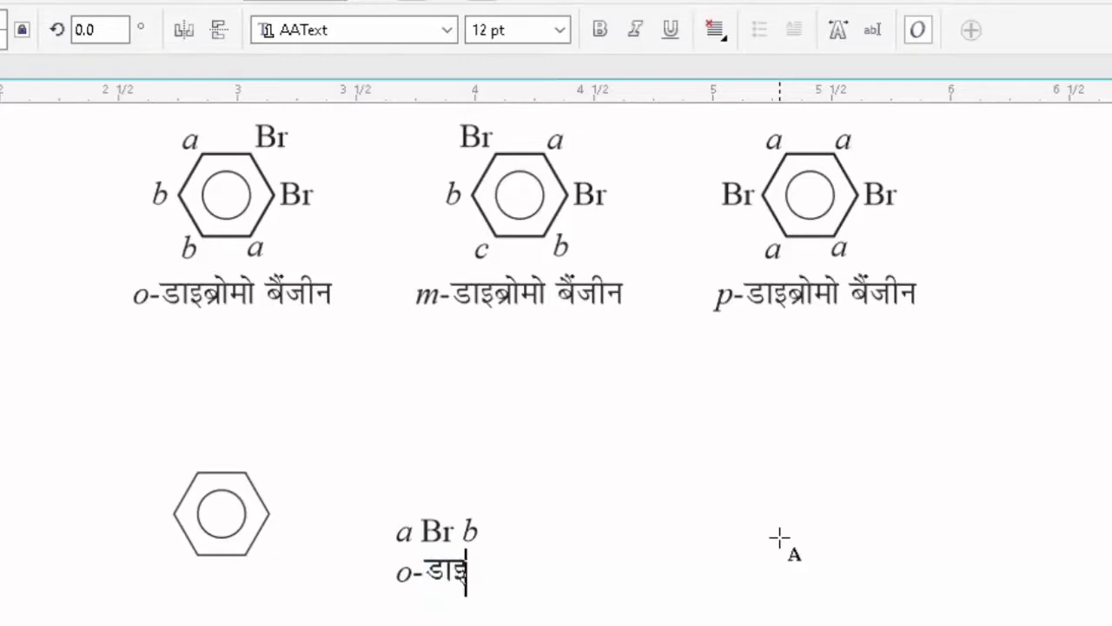
text(ाइब्रोमो बैंजीन)
key(ctrl+space)
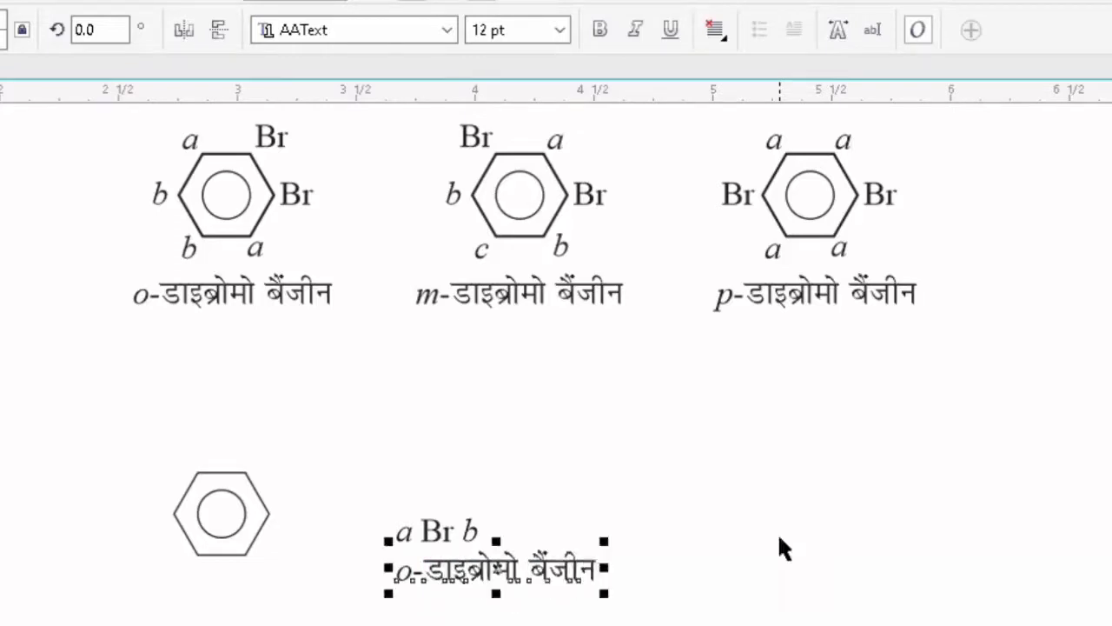
click(670, 534)
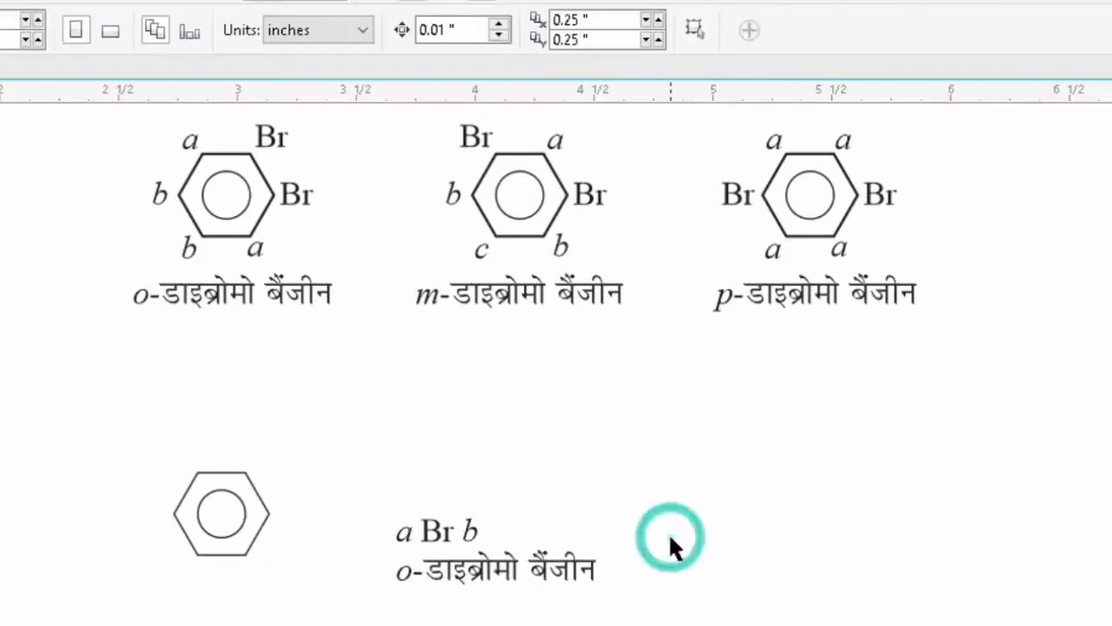
Move the italic letter "a" to the upper-left corner of the new hexagon
key(z)
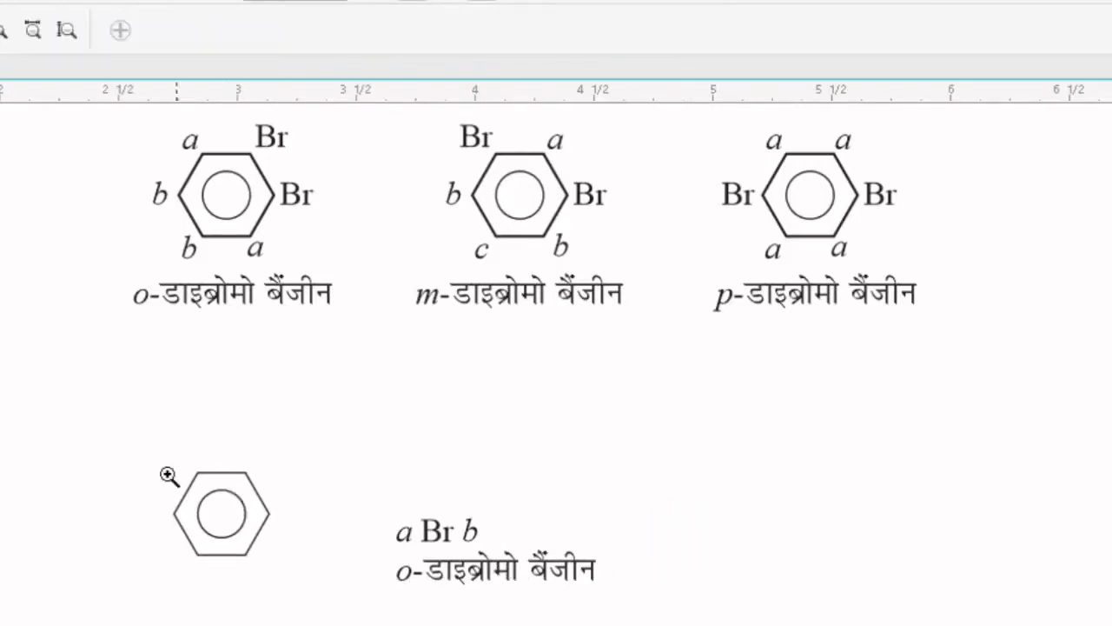
mouse_move(54, 139)
mouse_down()
mouse_move(252, 222)
mouse_move(886, 600)
mouse_move(963, 625)
mouse_up()
key(space)
scroll(581, 465, up, 1)
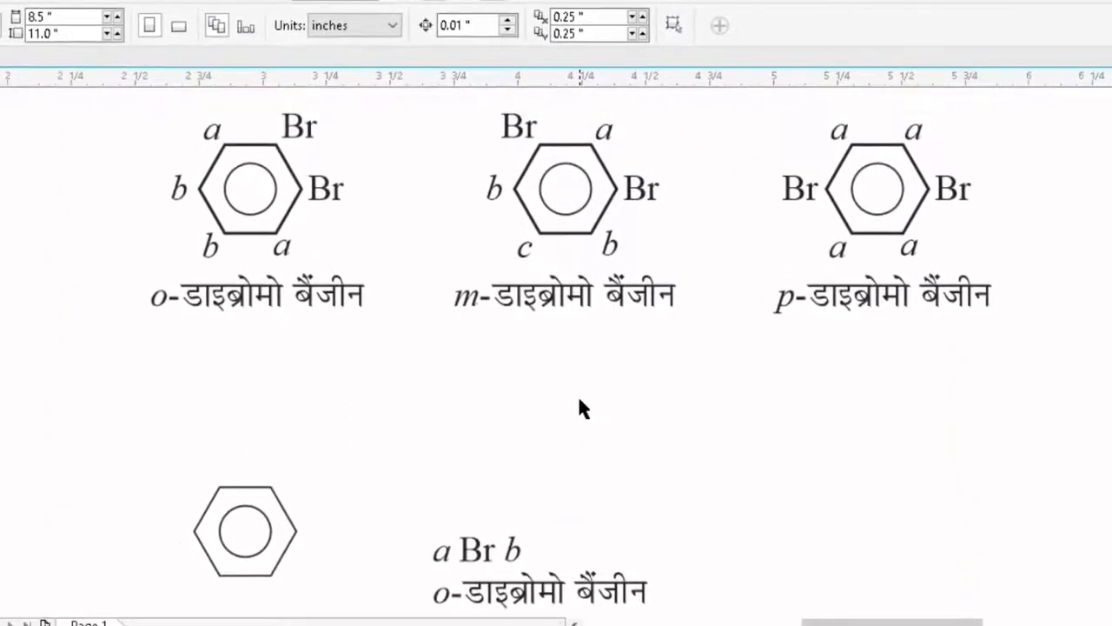
drag(450, 558, 223, 459)
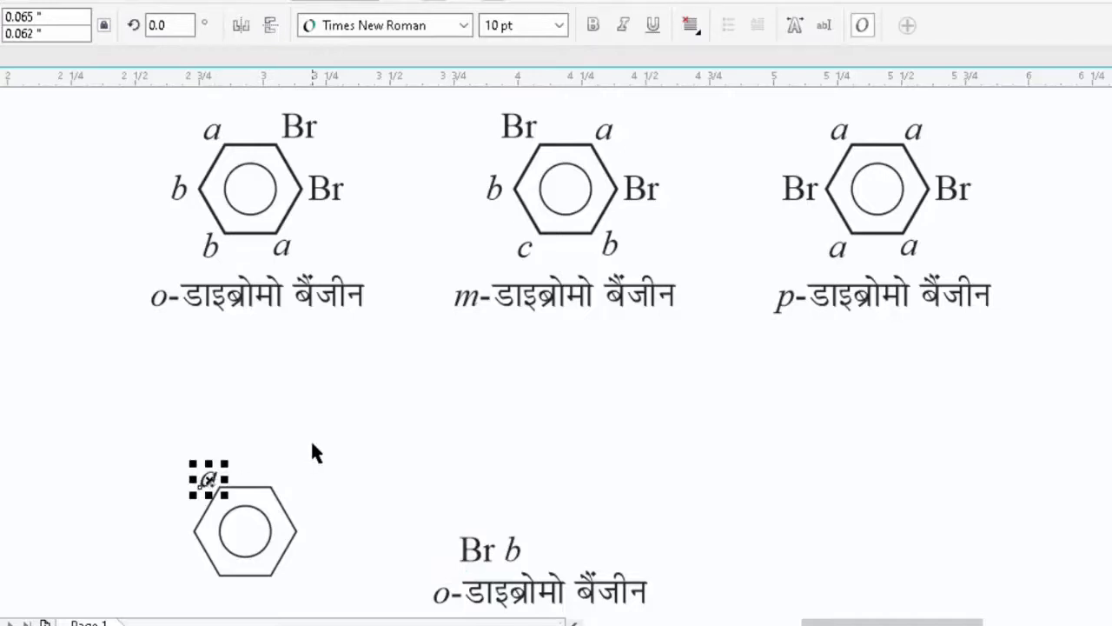
Copy the italic "a" to the new hexagon's lower-right corner and place italic "b" labels at its left and lower-left corners
drag(209, 480, 283, 578)
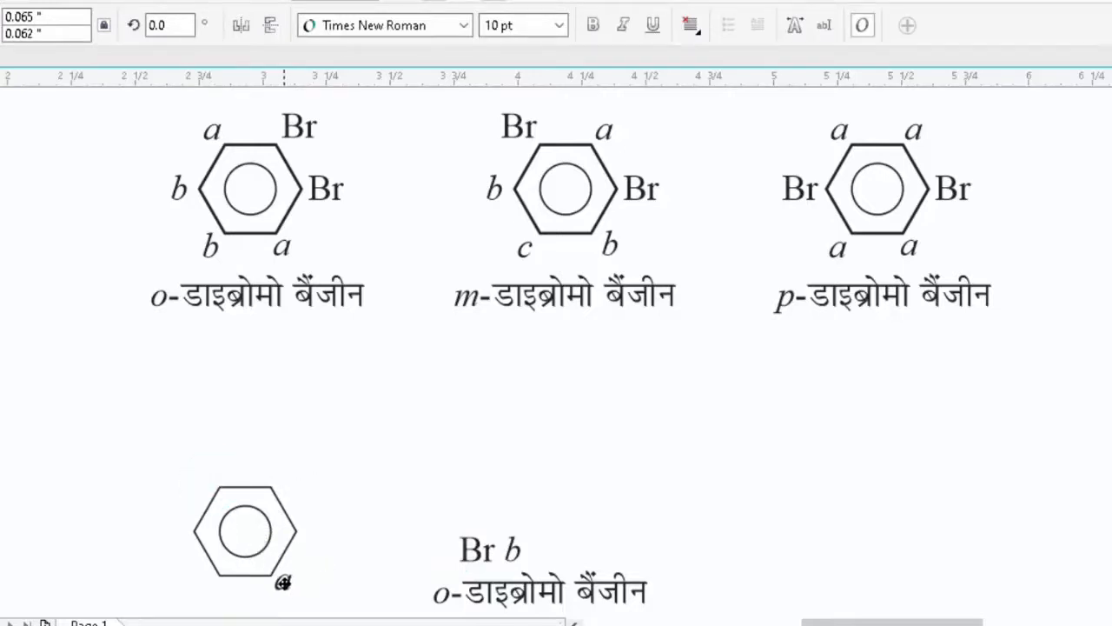
right_click(284, 582)
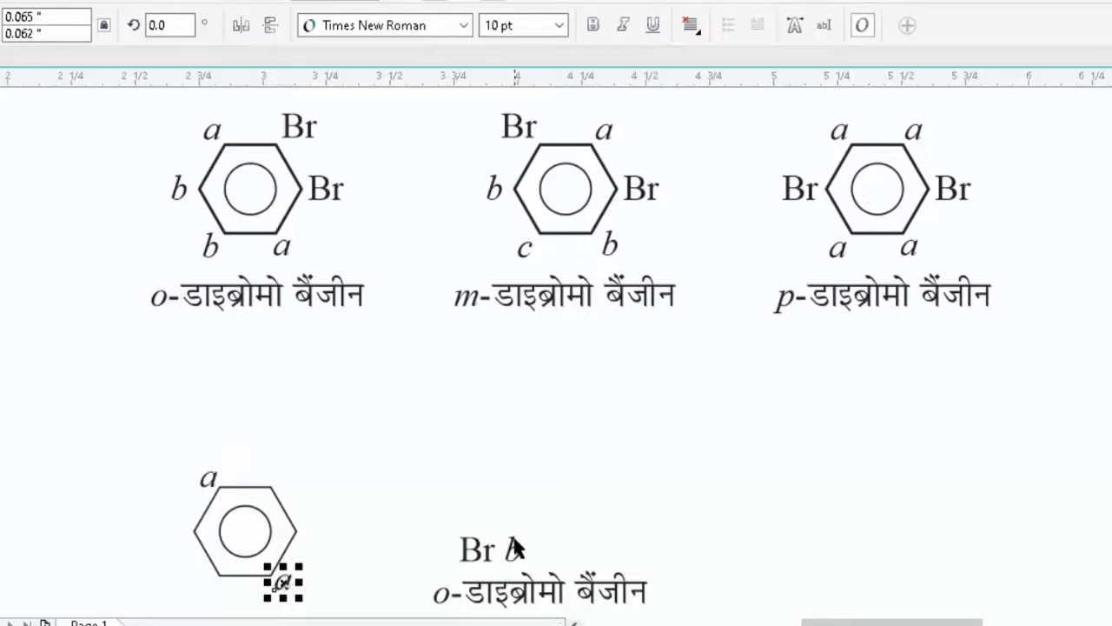
drag(516, 553, 180, 540)
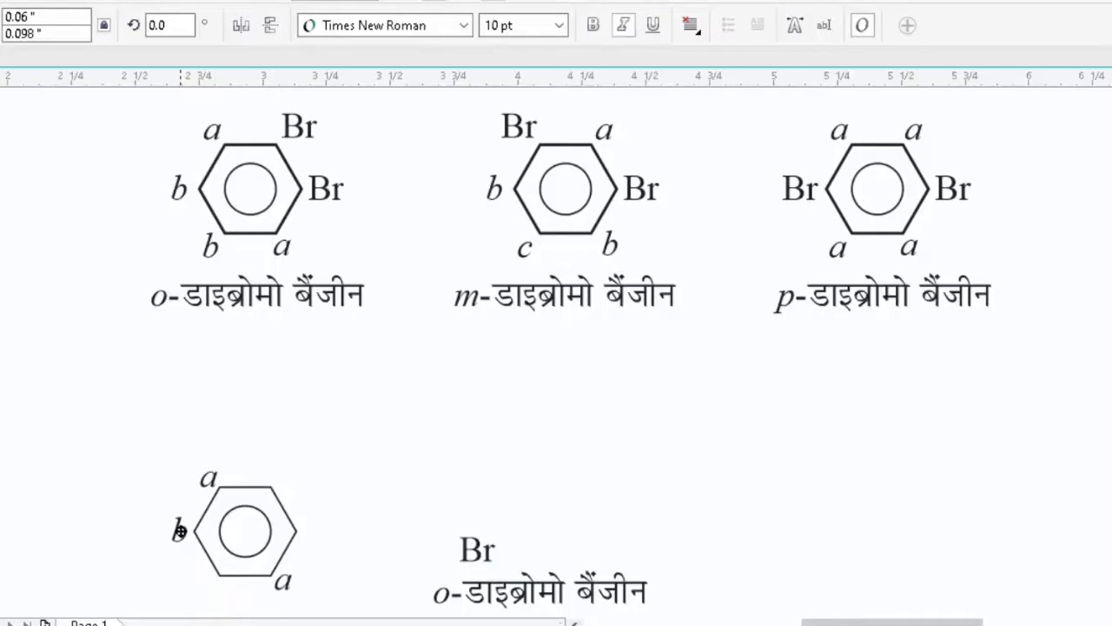
right_click(180, 531)
Place "Br" labels at the upper-right and right corners of the new hexagon
click(432, 528)
drag(476, 557, 294, 476)
click(420, 517)
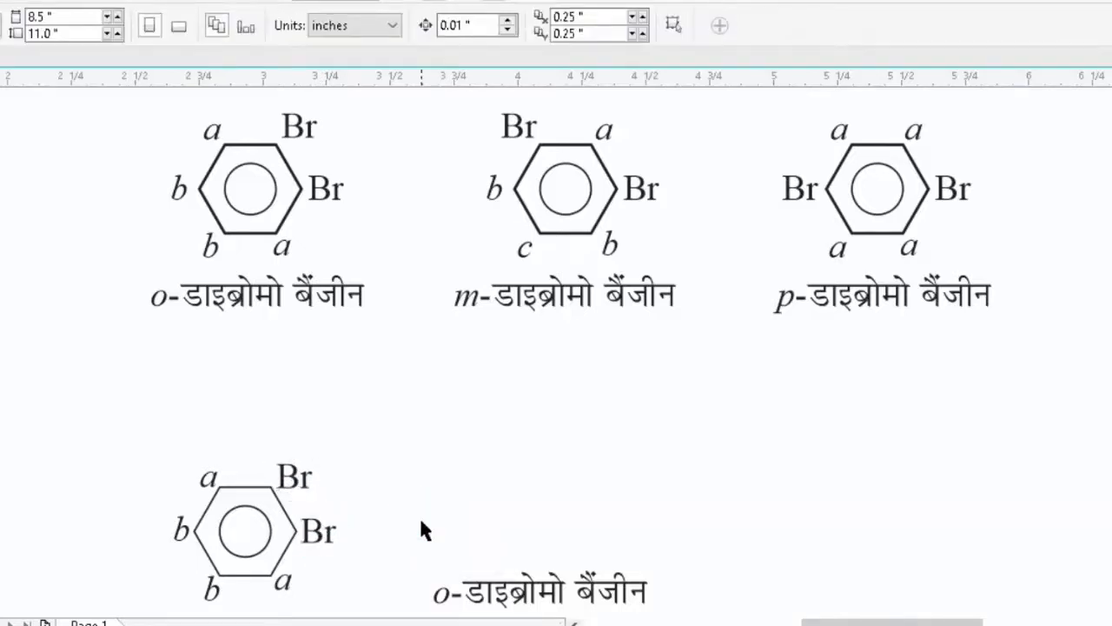
Align the "b" and "a" below the hexagon and the "a" and "Br" above it, adjusting their spacing from the corners
scroll(420, 521, down, 2)
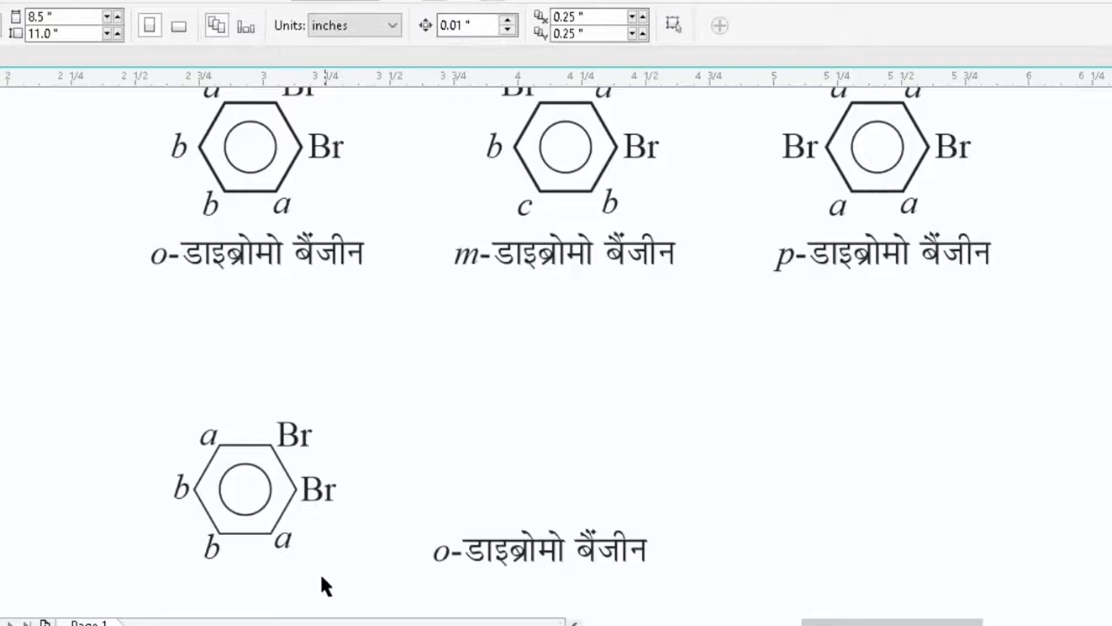
drag(301, 576, 391, 613)
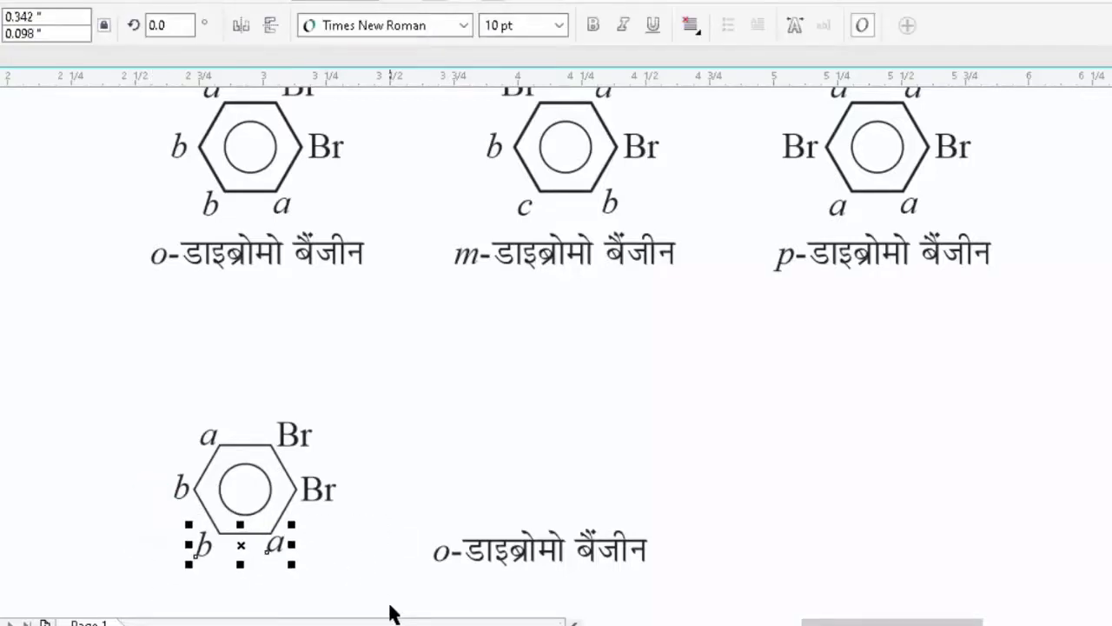
click(211, 550)
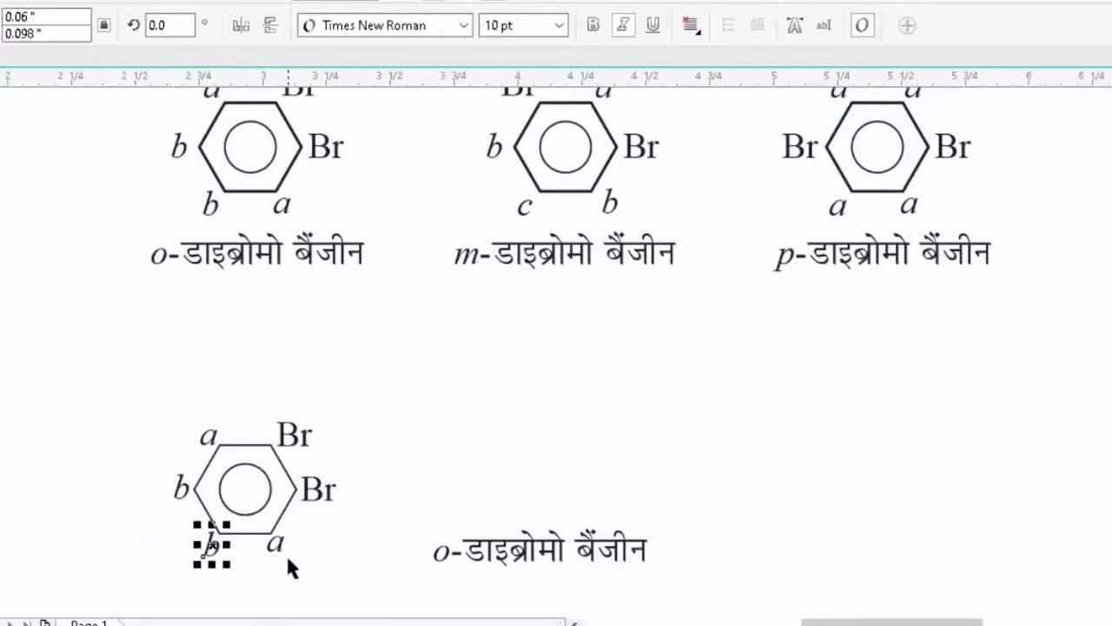
drag(356, 374, 138, 453)
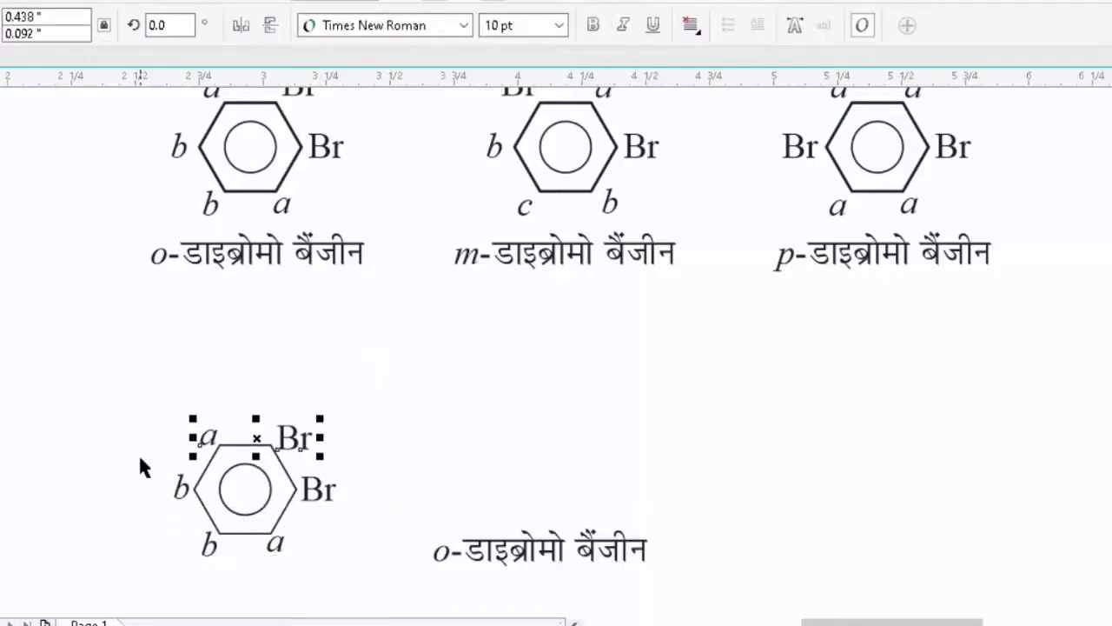
click(181, 375)
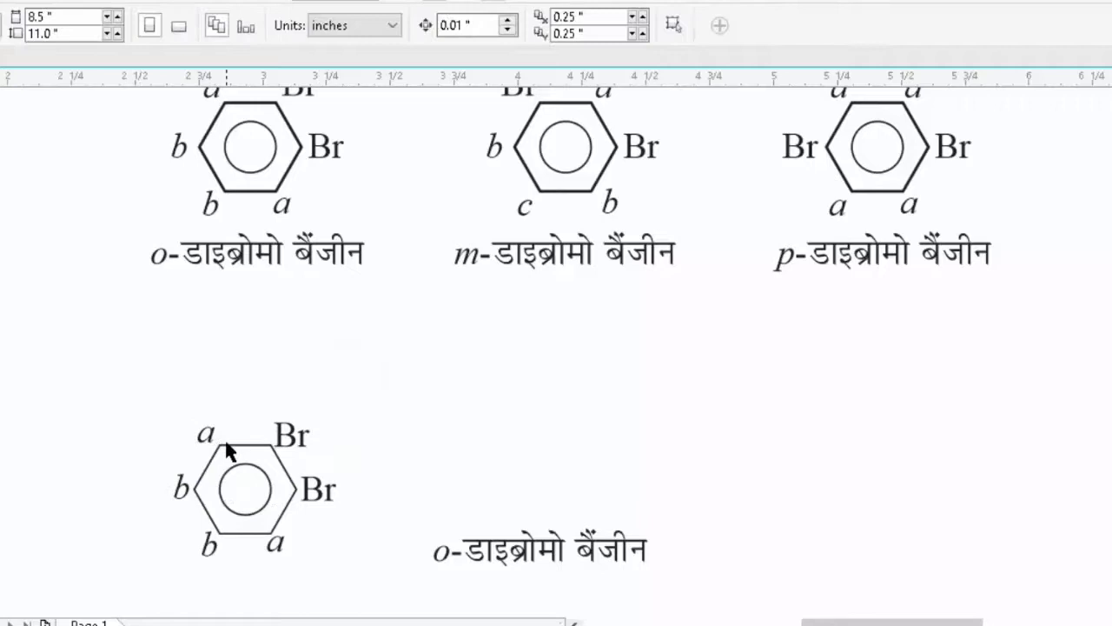
click(271, 424)
drag(134, 397, 239, 461)
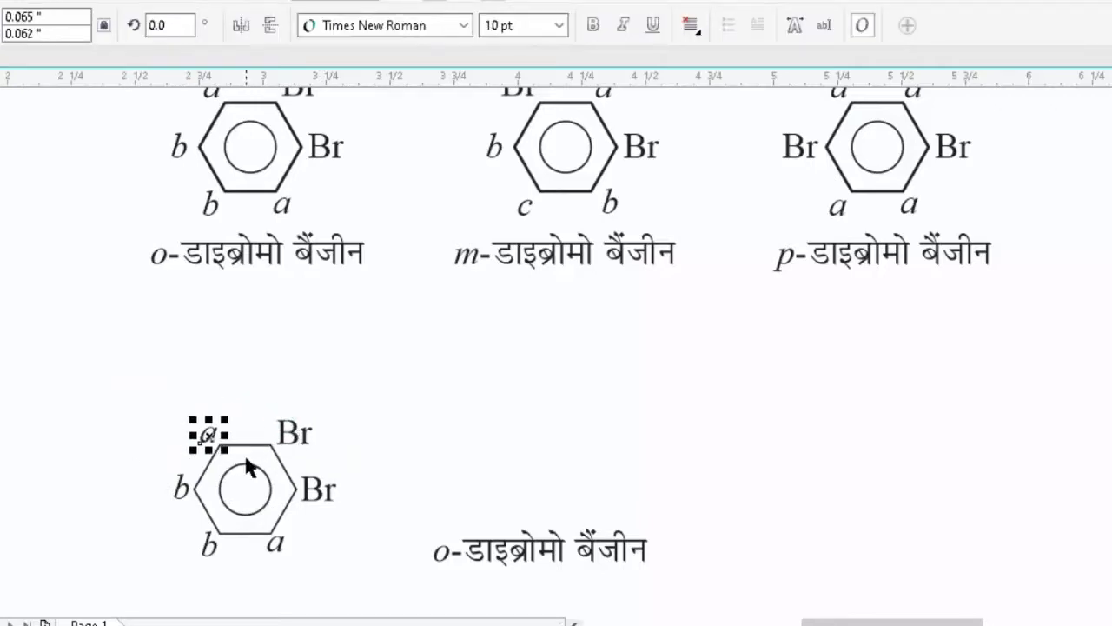
Align the "b" and "Br" on either side of the hexagon and adjust their distance from its corners
drag(159, 472, 410, 523)
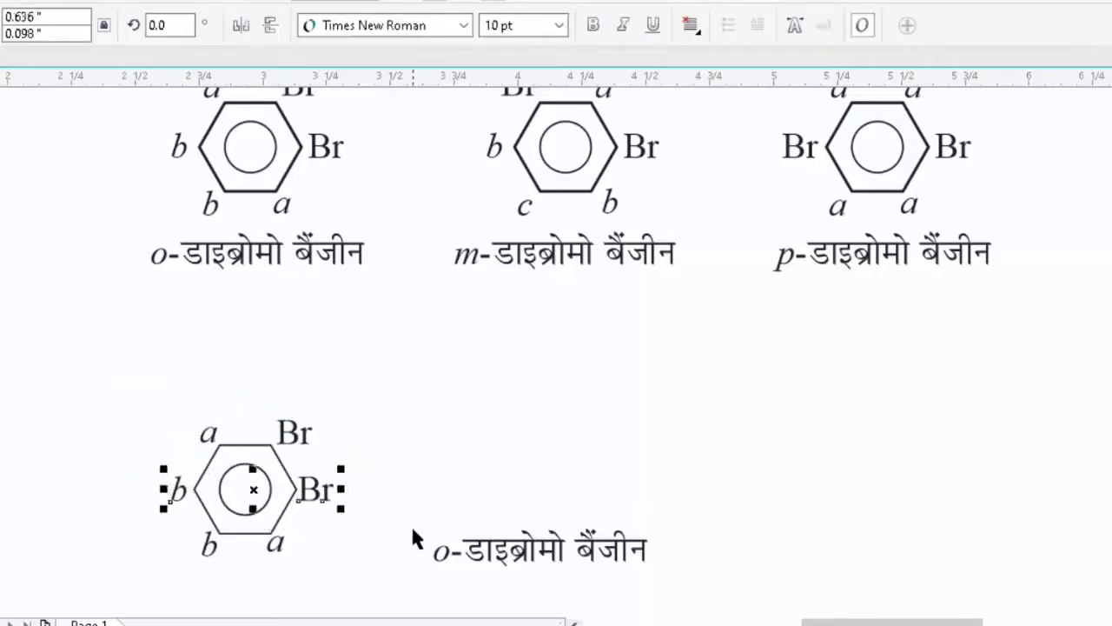
click(411, 523)
click(178, 489)
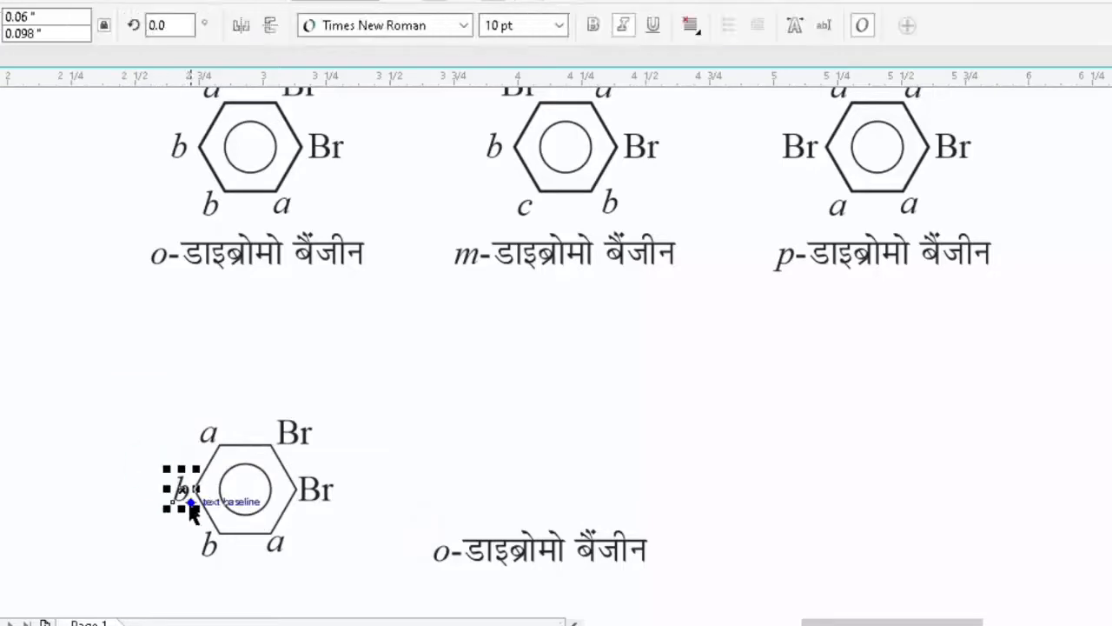
click(480, 497)
Move the "o-डाइब्रोमो बैंजीन" caption below the new hexagon and center it horizontally on the ring
drag(419, 490, 765, 574)
drag(553, 532, 345, 585)
shift+click(265, 512)
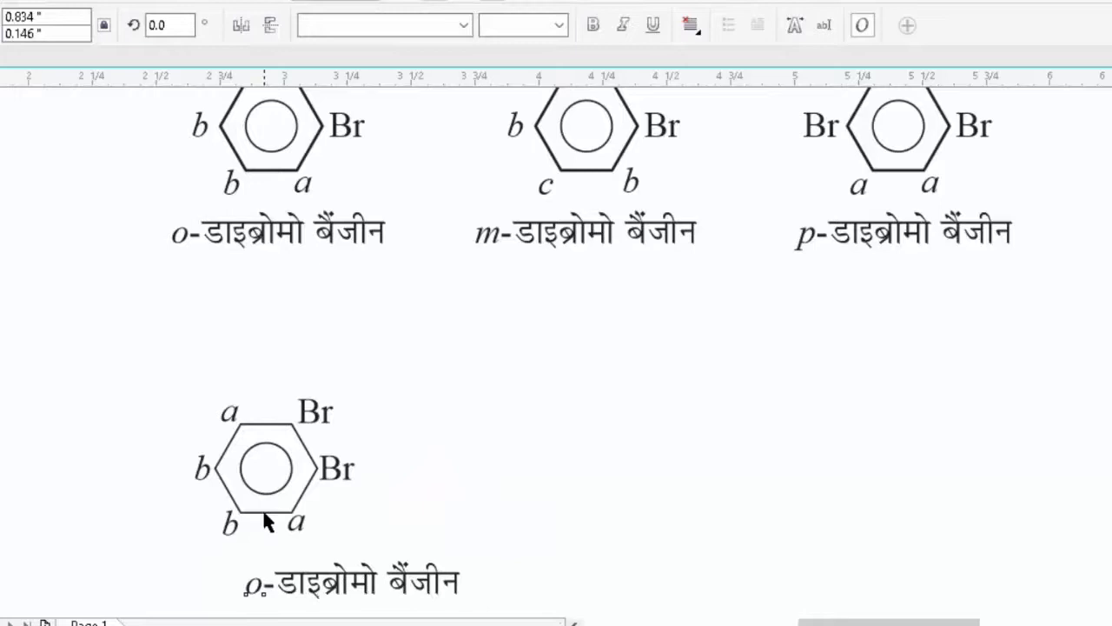
key(c)
click(295, 541)
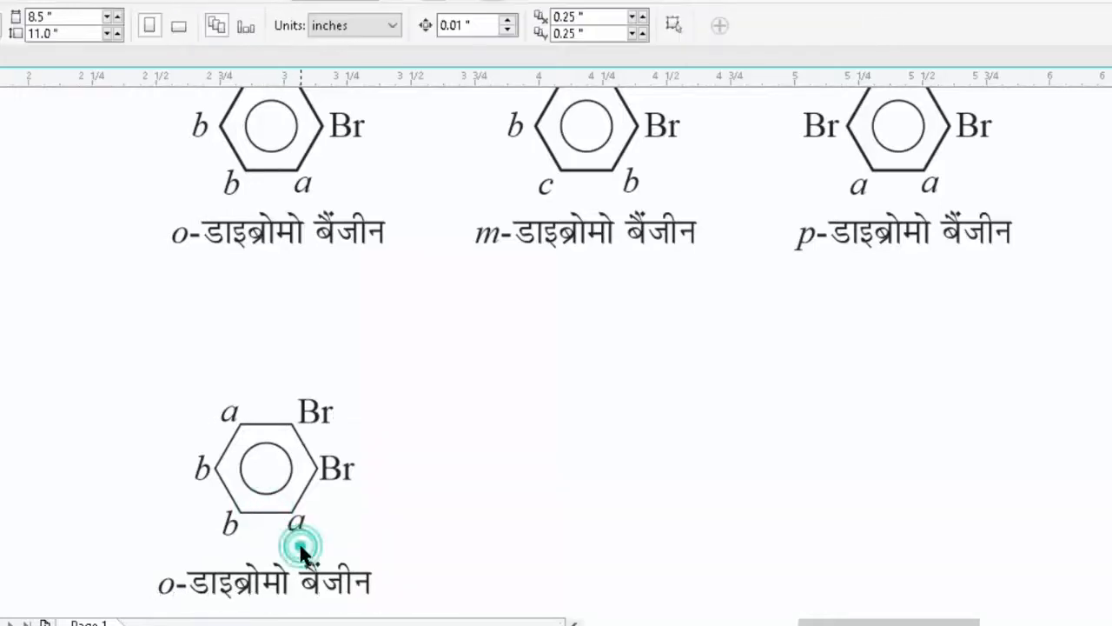
Nudge the "o-डाइब्रोमो बैंजीन" caption upward to sit closer beneath the hexagon's labels
click(302, 572)
key(Up)
key(Up)
key(Up)
key(Up)
key(Up)
key(Up)
key(Up)
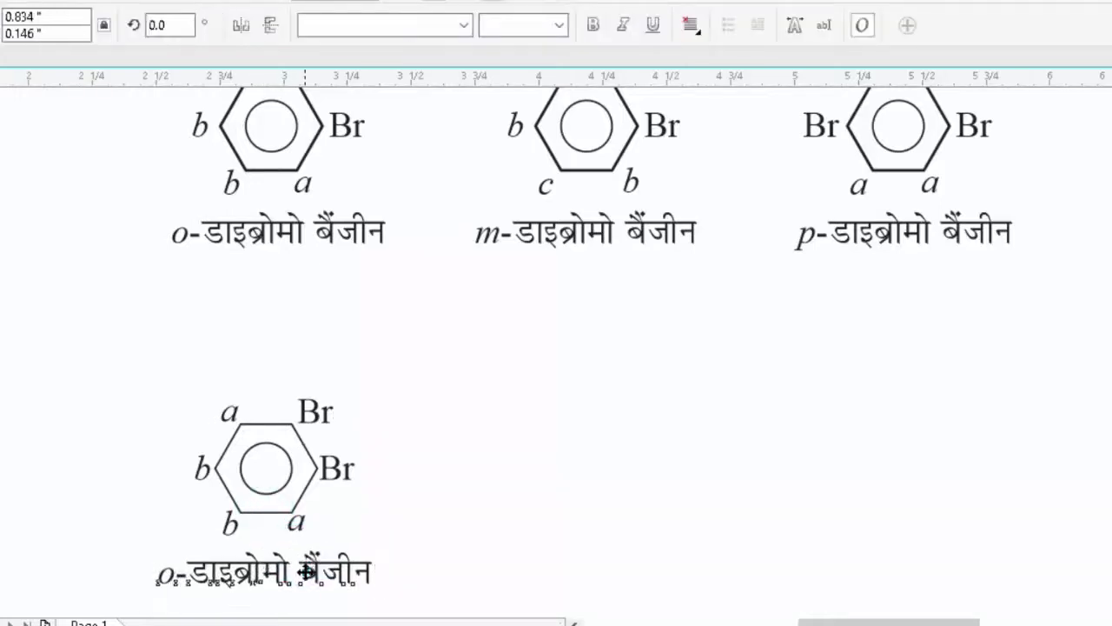
click(304, 569)
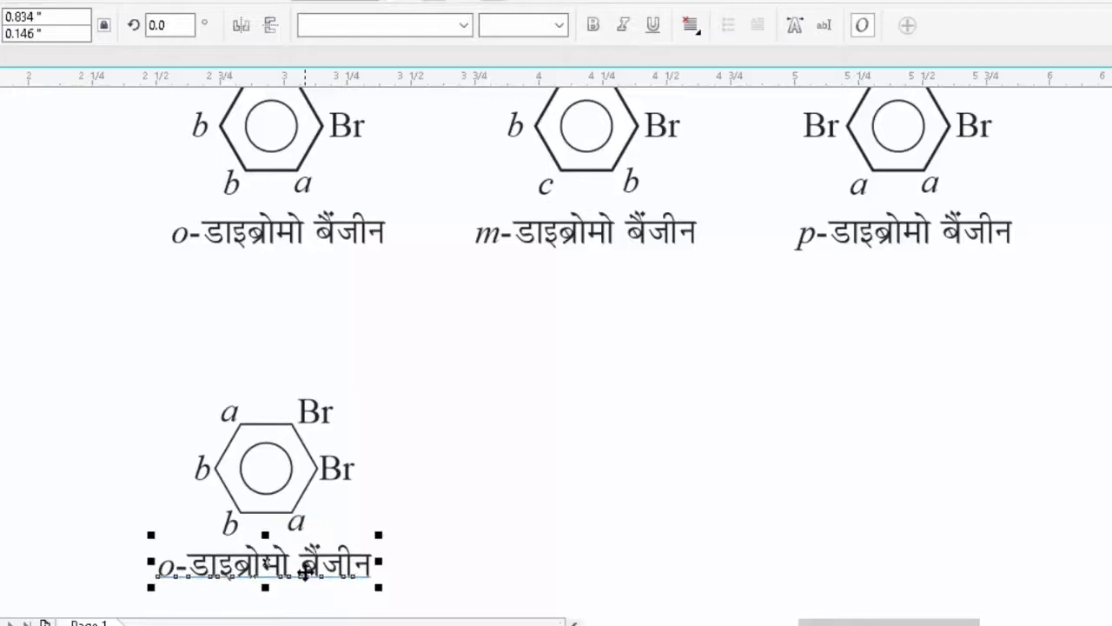
click(462, 499)
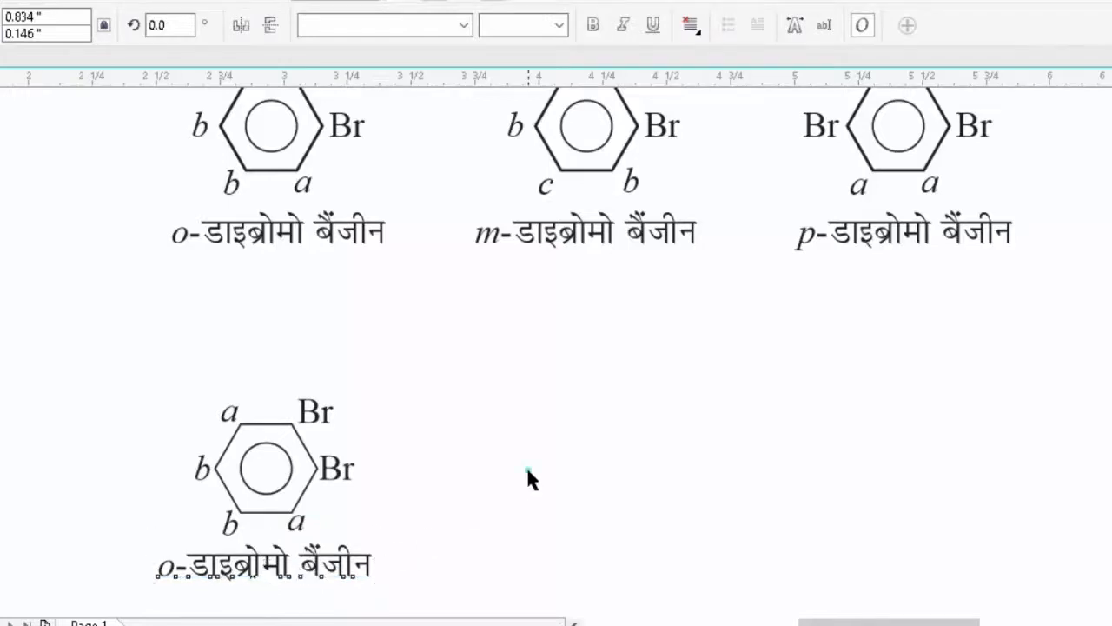
Duplicate the complete labelled structure with its caption to the right, and repeat the duplication for a third evenly spaced copy
key(z)
shift+click(529, 472)
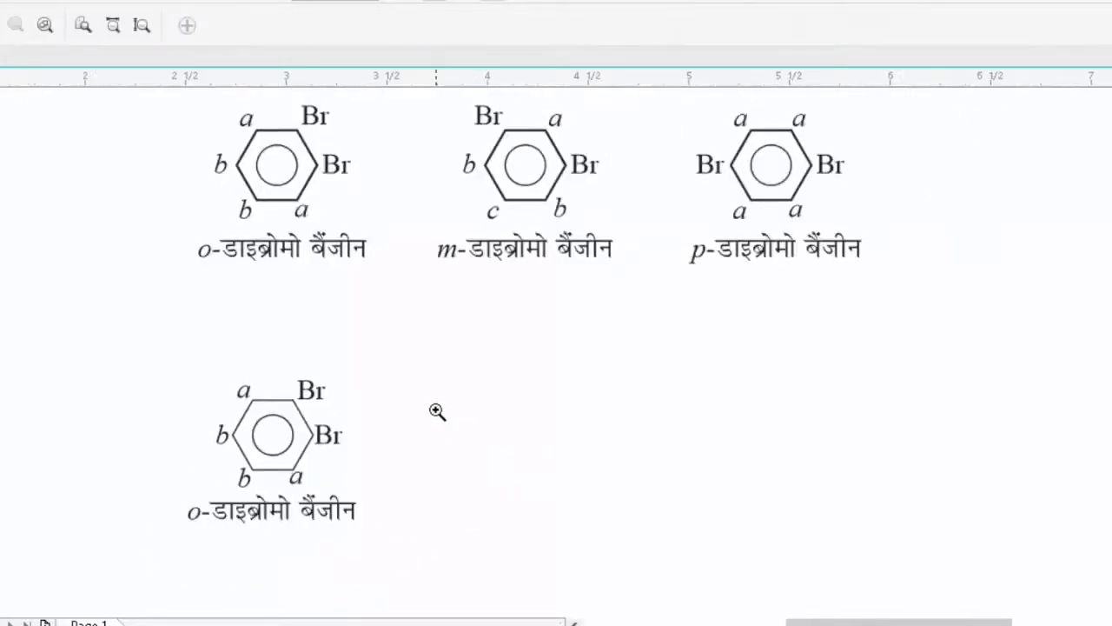
key(space)
mouse_move(169, 356)
mouse_down()
mouse_move(394, 490)
mouse_move(410, 536)
mouse_up()
drag(275, 455, 522, 474)
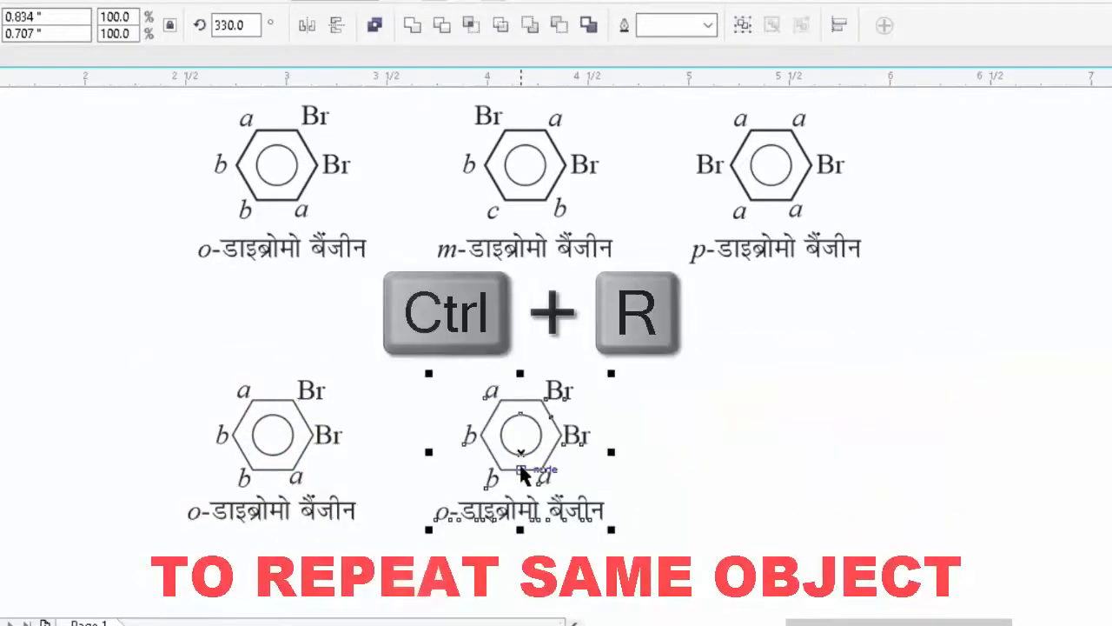
key(ctrl+r)
click(504, 418)
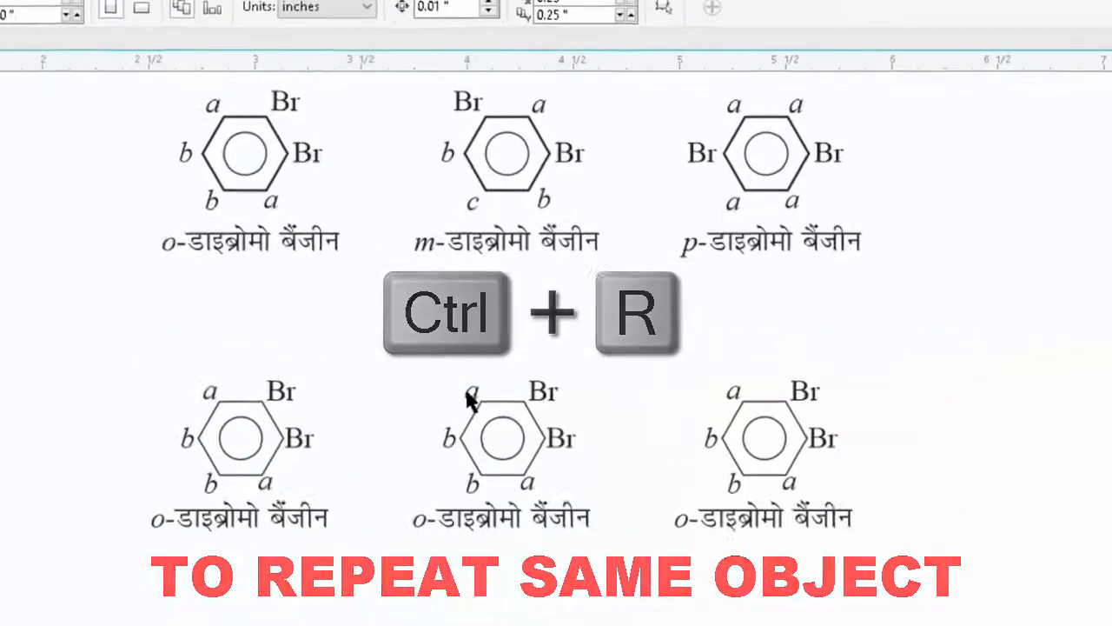
Replace the "Br" at the upper-right corner of the middle copy with an italic "a"
double_click(558, 411)
text(a)
key(ctrl+i)
key(Escape)
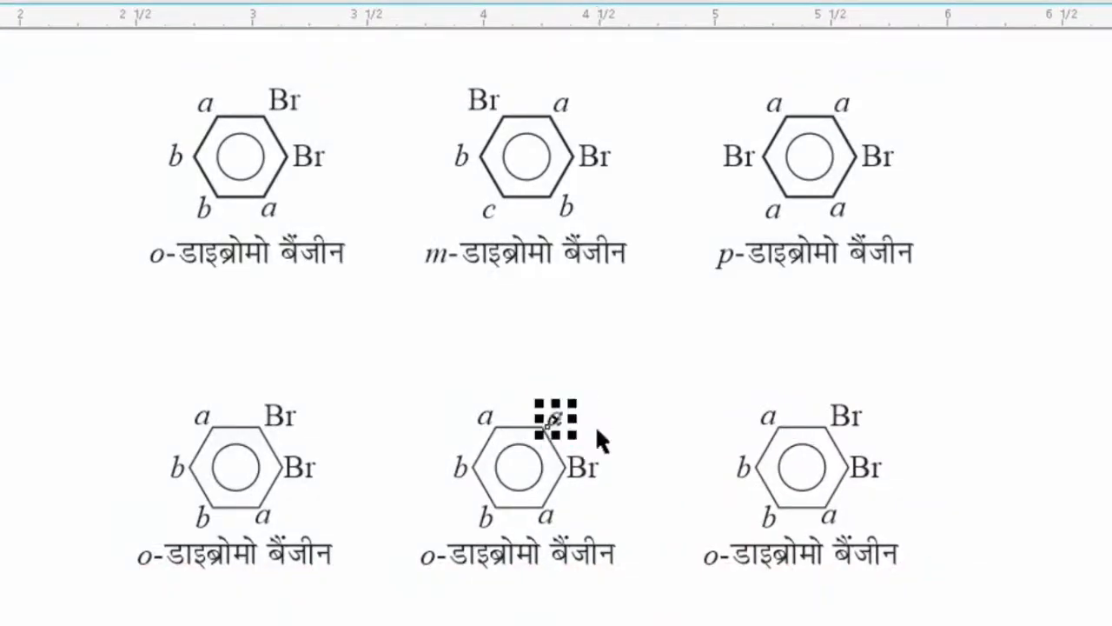
Replace the "a" at the upper-left corner of the middle copy with "Br"
double_click(487, 417)
text(Br)
key(Escape)
click(648, 446)
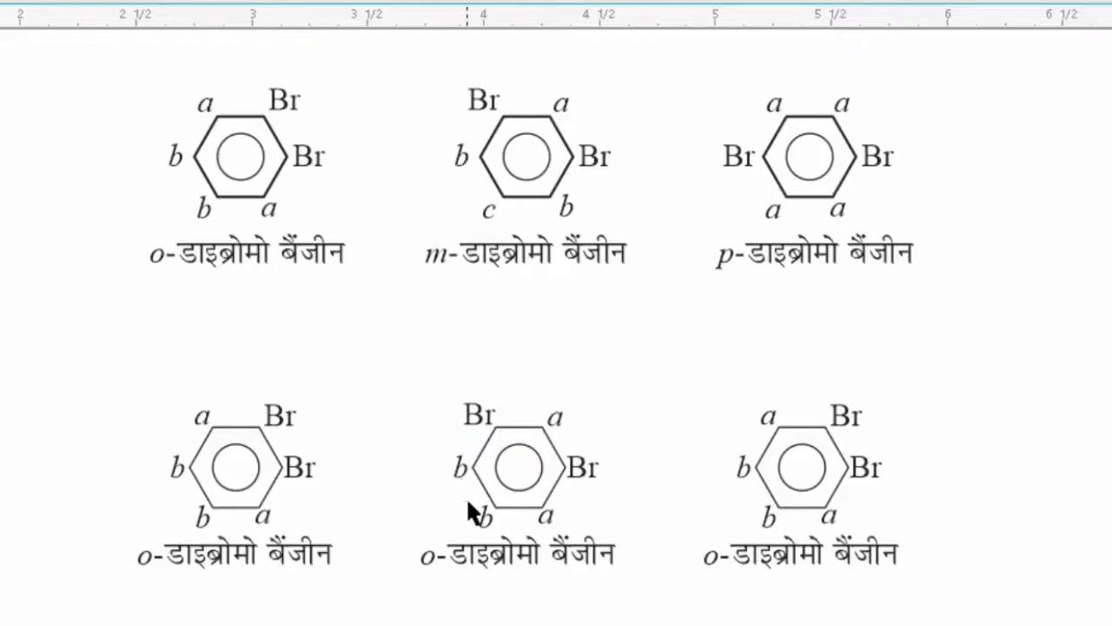
Change the "b" at the lower-left corner of the middle copy to "c"
click(493, 514)
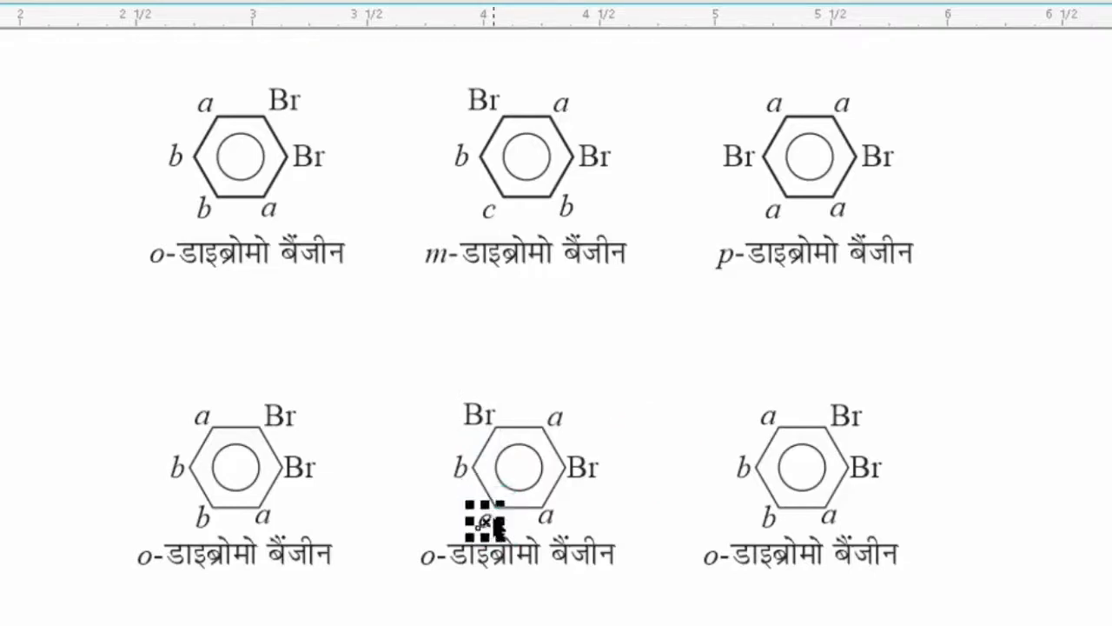